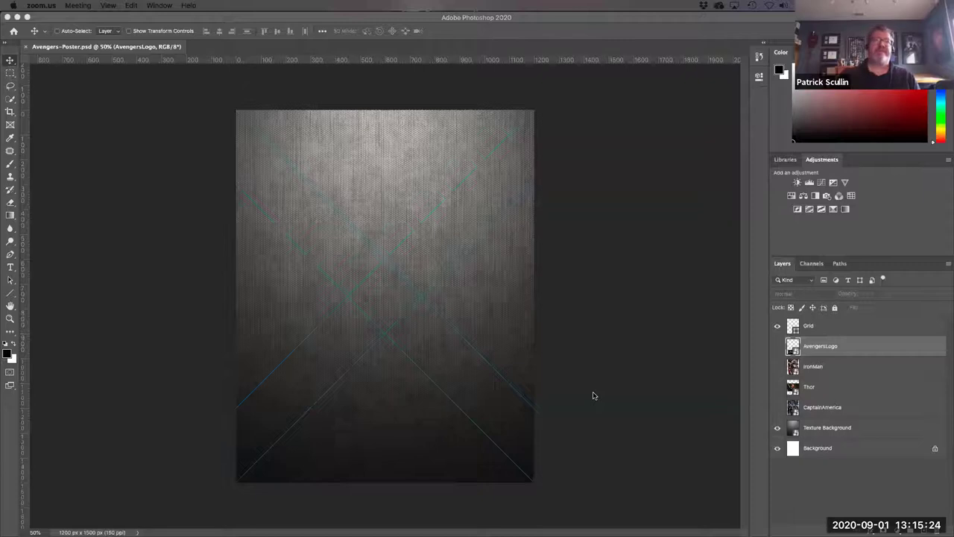
Bring Photoshop forward, fit the Avengers-Poster document on screen, and select the Grid layer.
{"action": "left_click", "coordinate": [635, 27]}
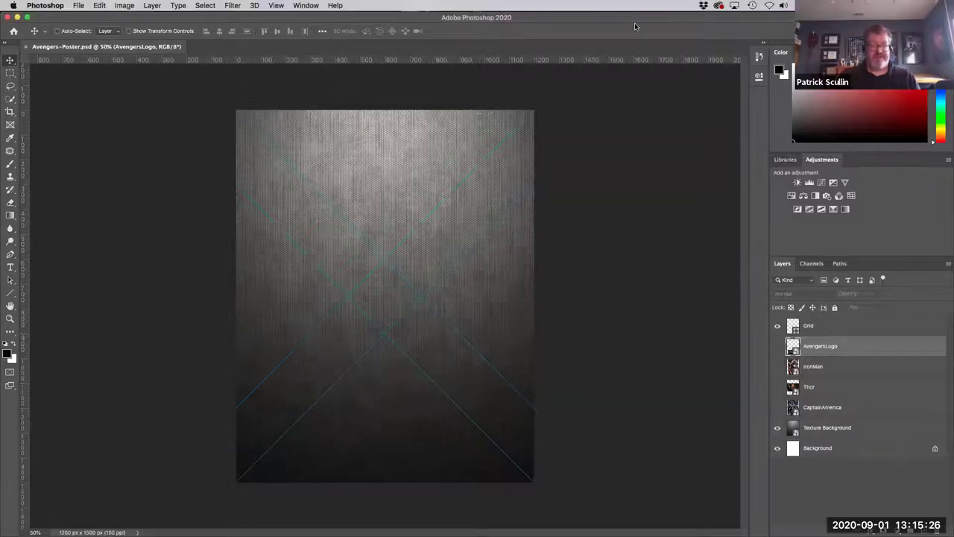
{"action": "key", "text": "super+0"}
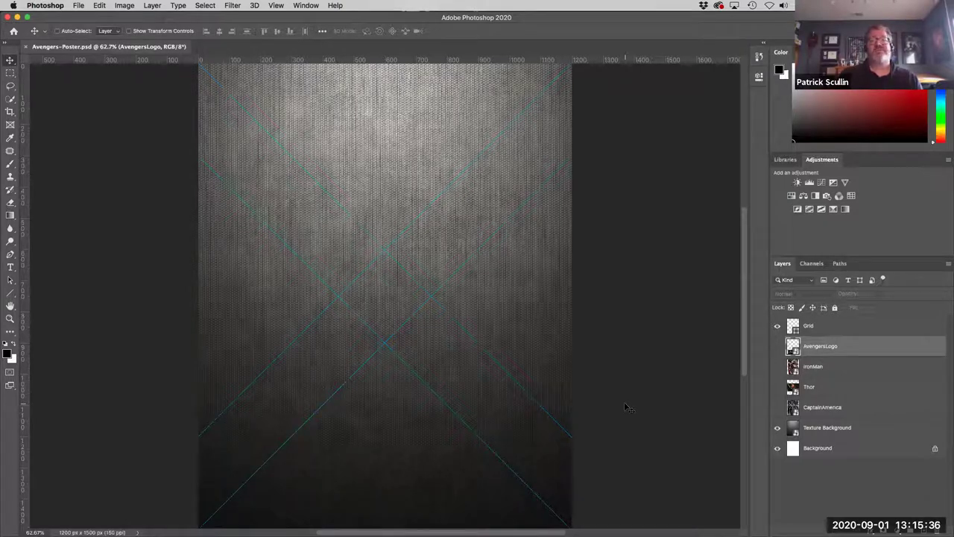
{"action": "left_click", "coordinate": [867, 329]}
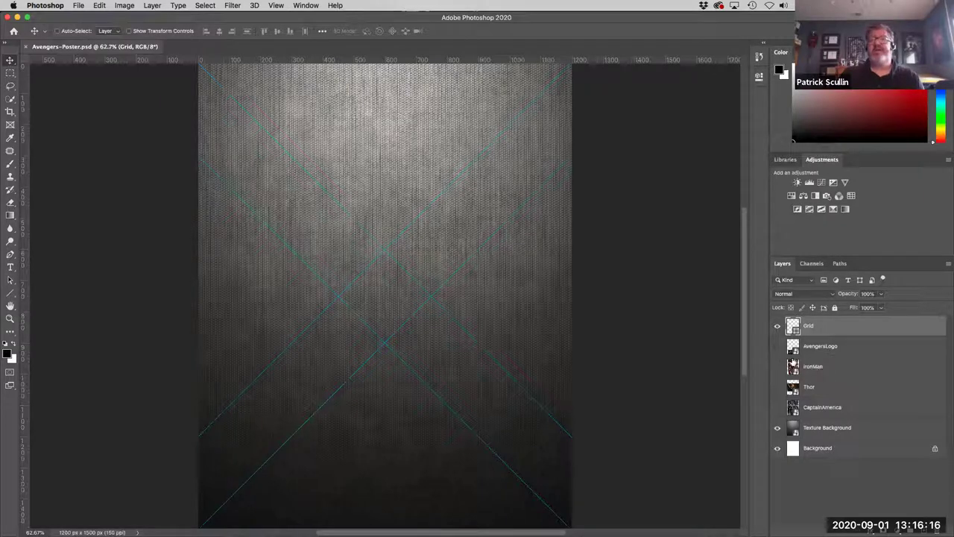
Preview the AvengersLogo, IronMan, Thor and CaptainAmerica layers, leaving only AvengersLogo visible and selected.
{"action": "left_click", "coordinate": [778, 346]}
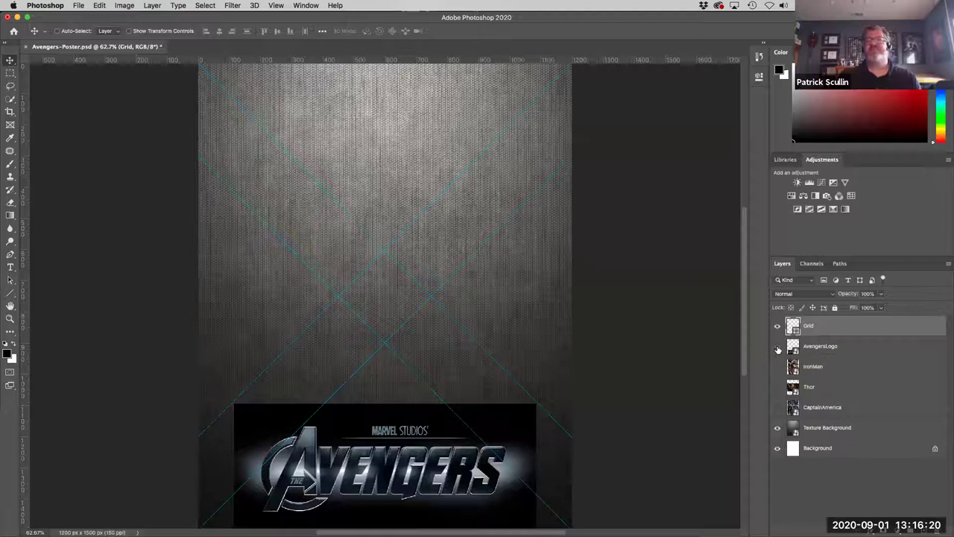
{"action": "left_click", "coordinate": [778, 346]}
{"action": "left_click", "coordinate": [776, 366]}
{"action": "left_click", "coordinate": [776, 366]}
{"action": "left_click", "coordinate": [776, 386]}
{"action": "left_click", "coordinate": [776, 386]}
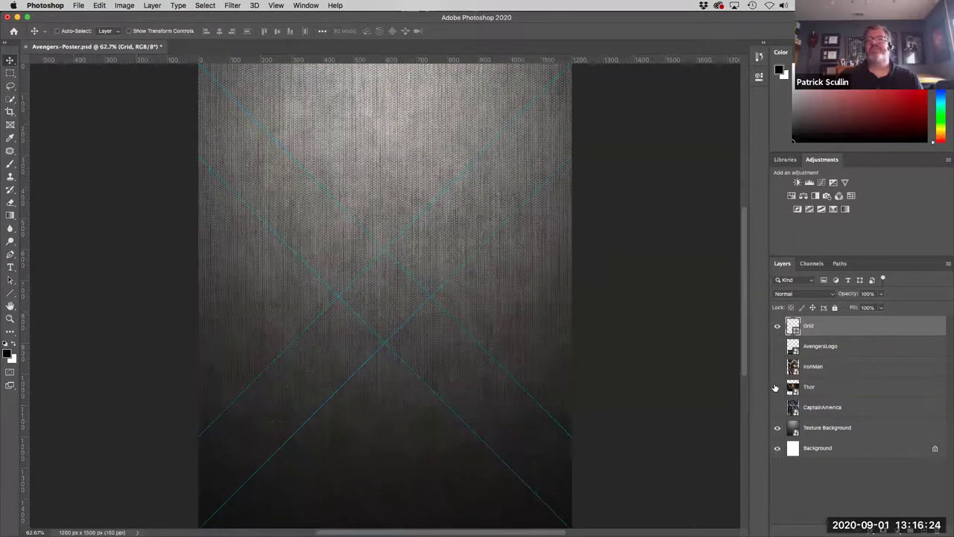
{"action": "left_click", "coordinate": [776, 407]}
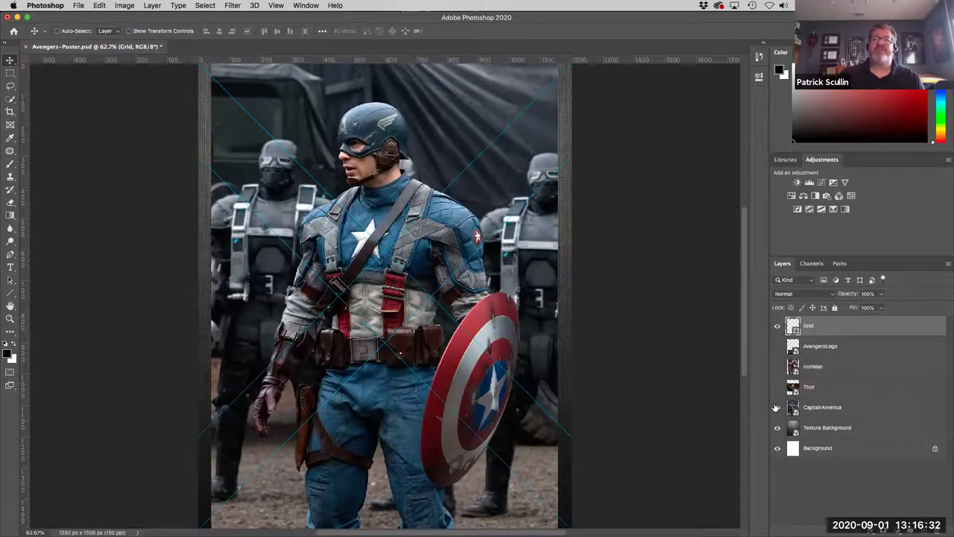
{"action": "left_click", "coordinate": [777, 407]}
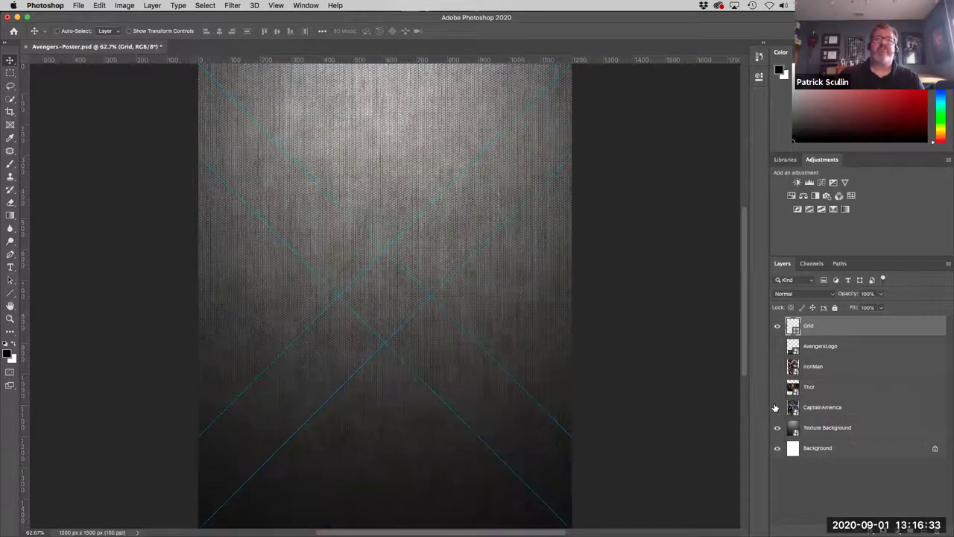
{"action": "left_click", "coordinate": [776, 346]}
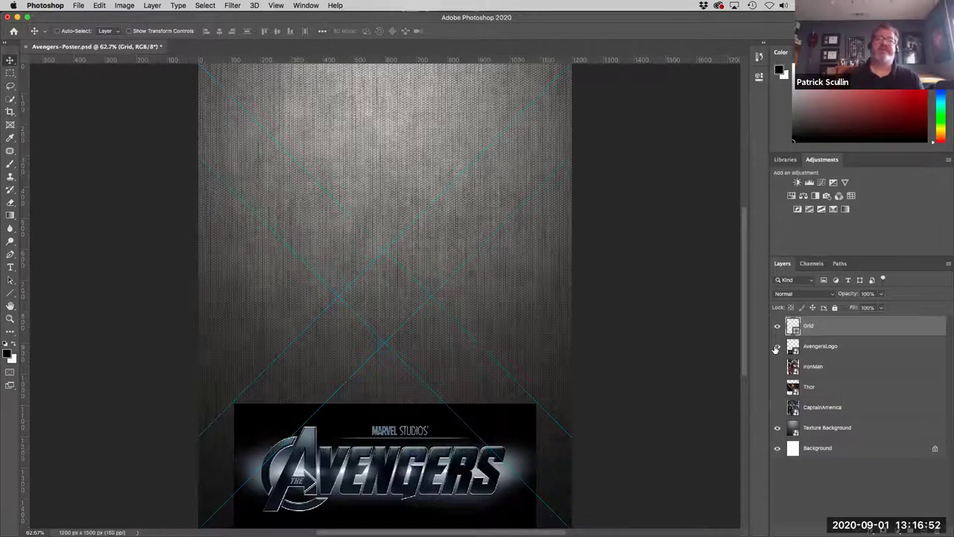
{"action": "left_click", "coordinate": [850, 348]}
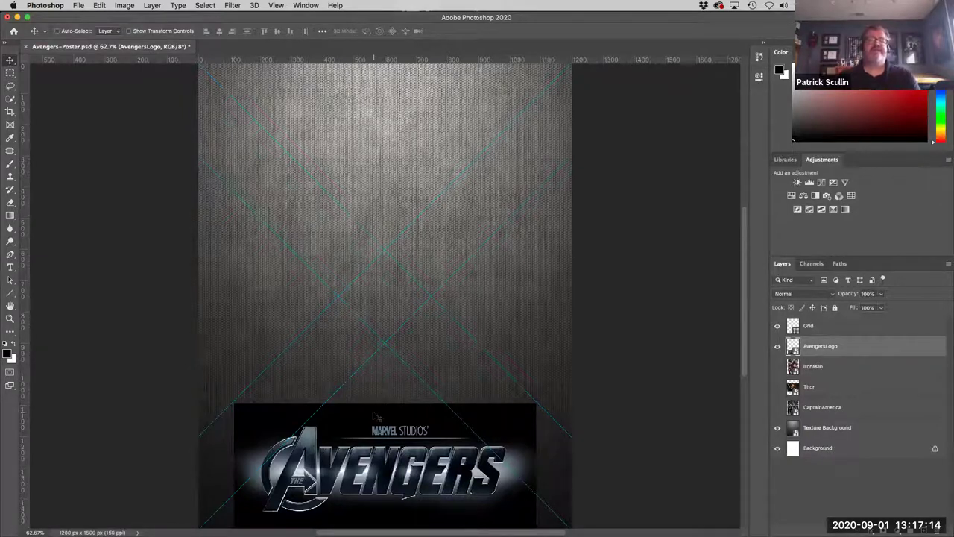
Add a new layer named 'Gradient' above IronMan and switch to the Gradient tool.
{"action": "left_click", "coordinate": [848, 366]}
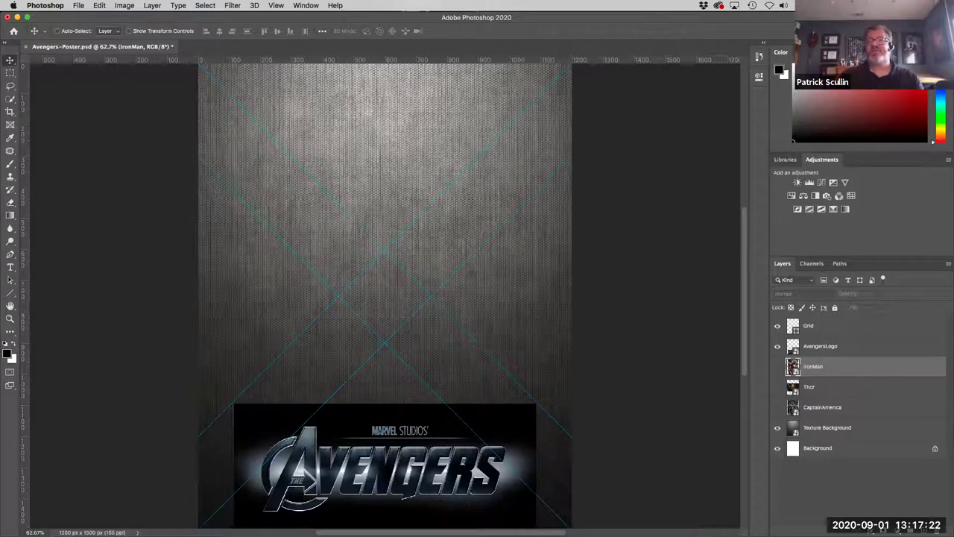
{"action": "left_click", "coordinate": [937, 525]}
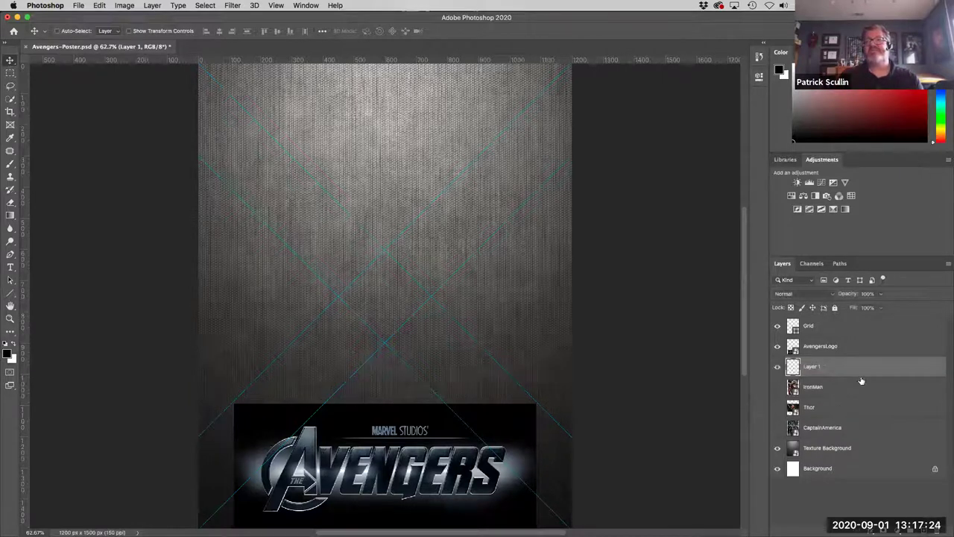
{"action": "double_click", "coordinate": [813, 366]}
{"action": "type", "text": "Gradient"}
{"action": "key", "text": "Return"}
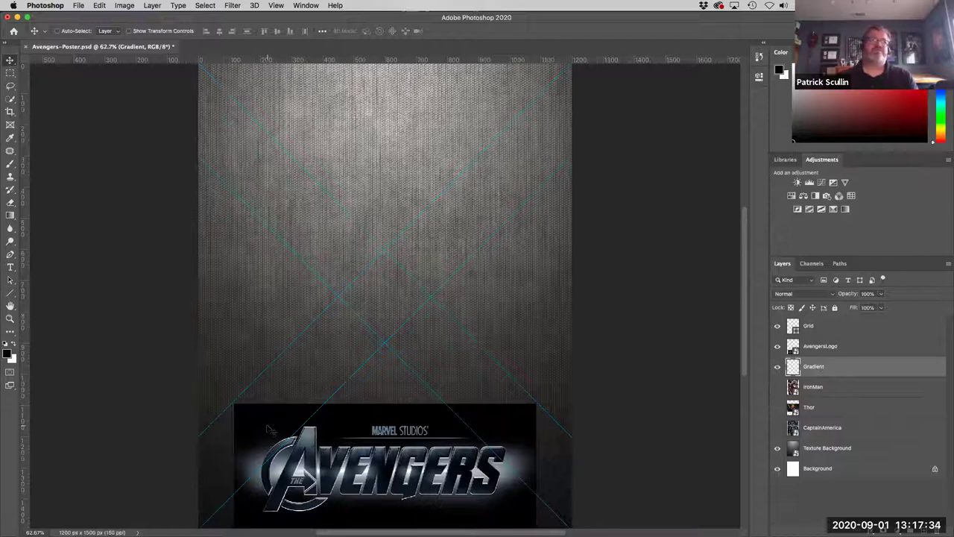
{"action": "left_click", "coordinate": [10, 139]}
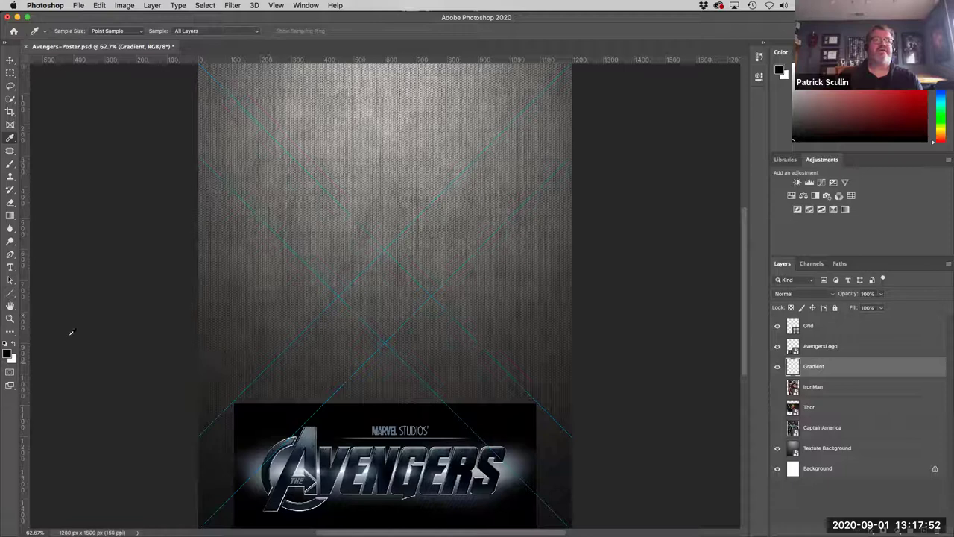
{"action": "left_click", "coordinate": [12, 213]}
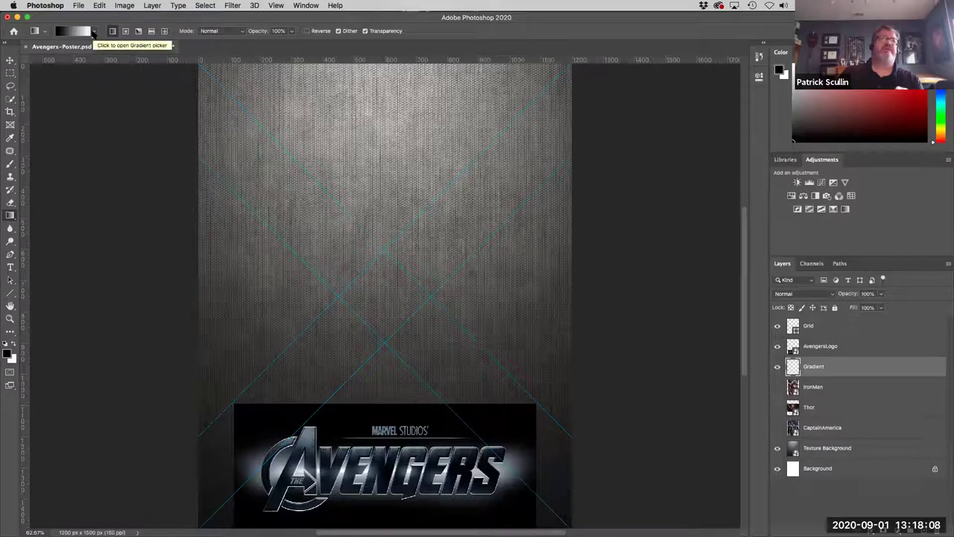
Choose the Foreground to Transparent preset from the Basics gradient set.
{"action": "left_click", "coordinate": [93, 33]}
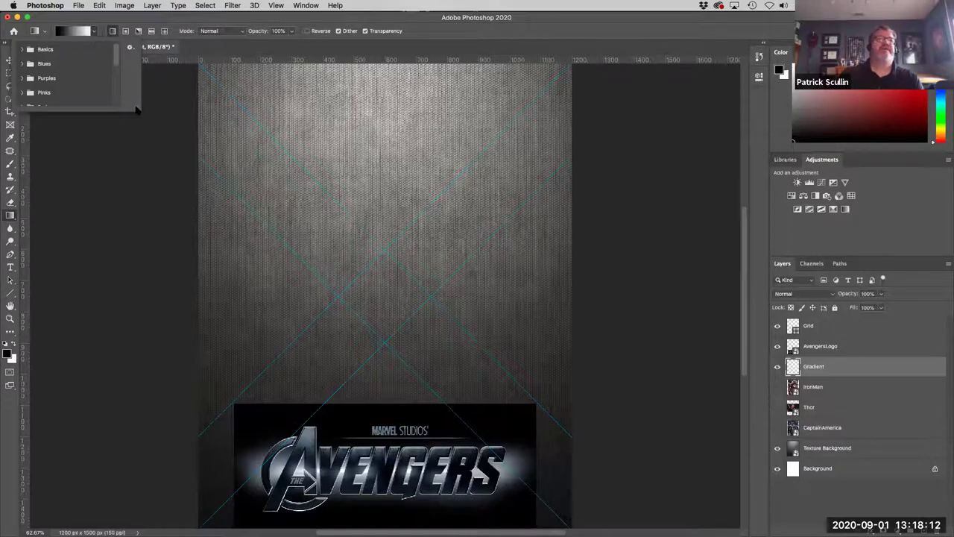
{"action": "left_click_drag", "start_coordinate": [138, 112], "coordinate": [123, 238]}
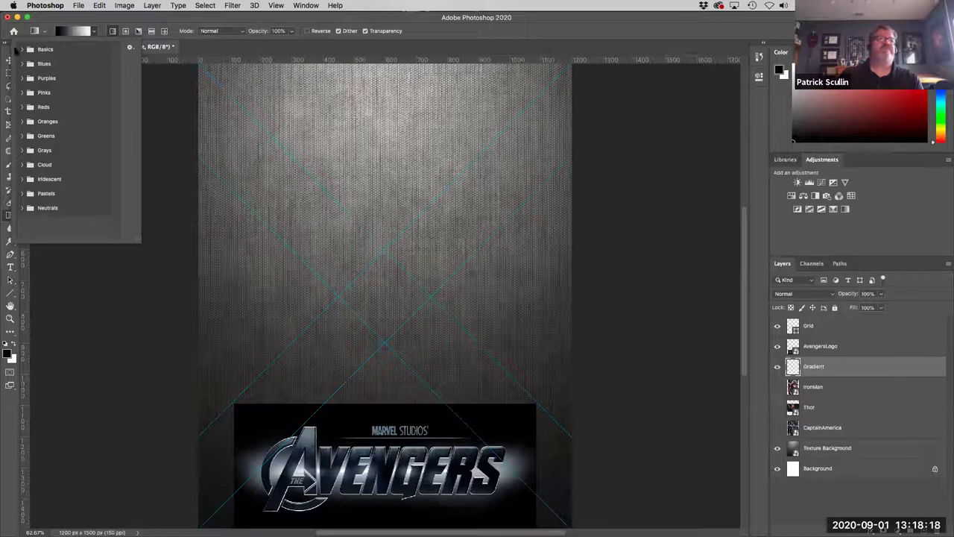
{"action": "left_click", "coordinate": [23, 50]}
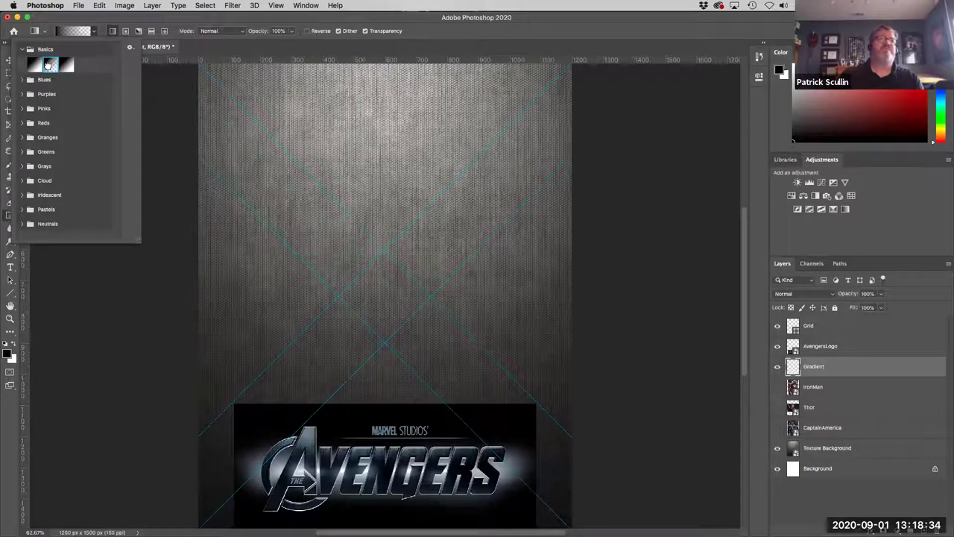
{"action": "left_click", "coordinate": [107, 25]}
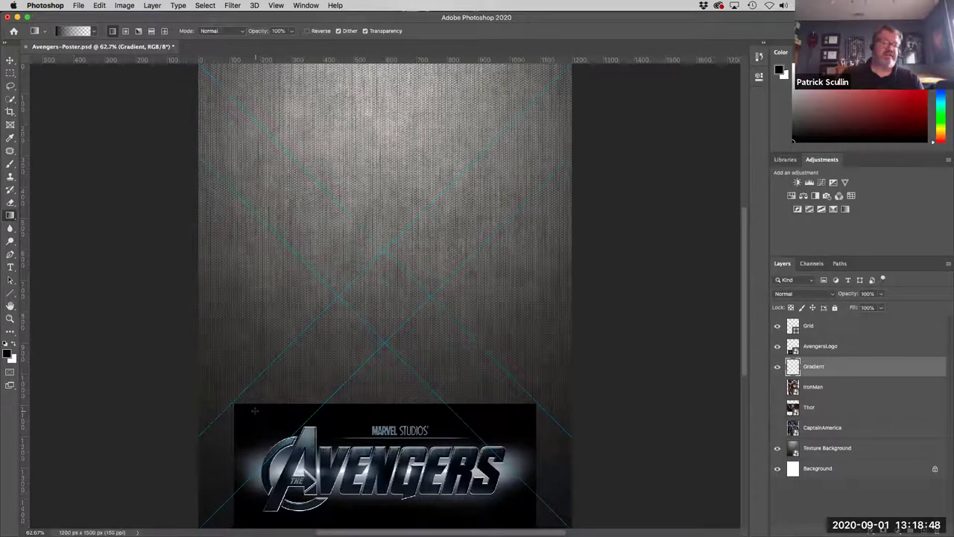
Drag a black-to-transparent gradient upward from the logo's top to mid-canvas on the Gradient layer.
{"action": "left_click_drag", "start_coordinate": [255, 410], "coordinate": [256, 340]}
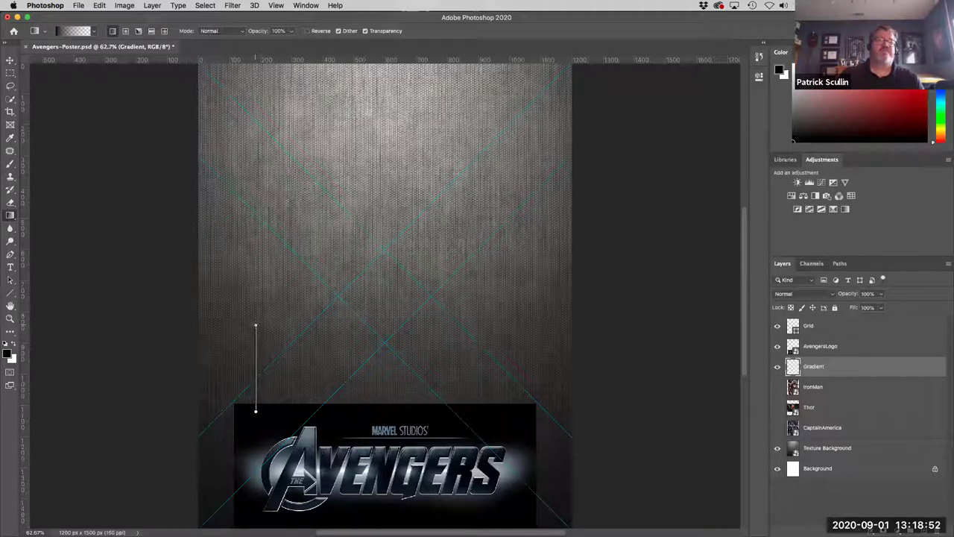
{"action": "left_click_drag", "start_coordinate": [255, 325], "coordinate": [256, 326]}
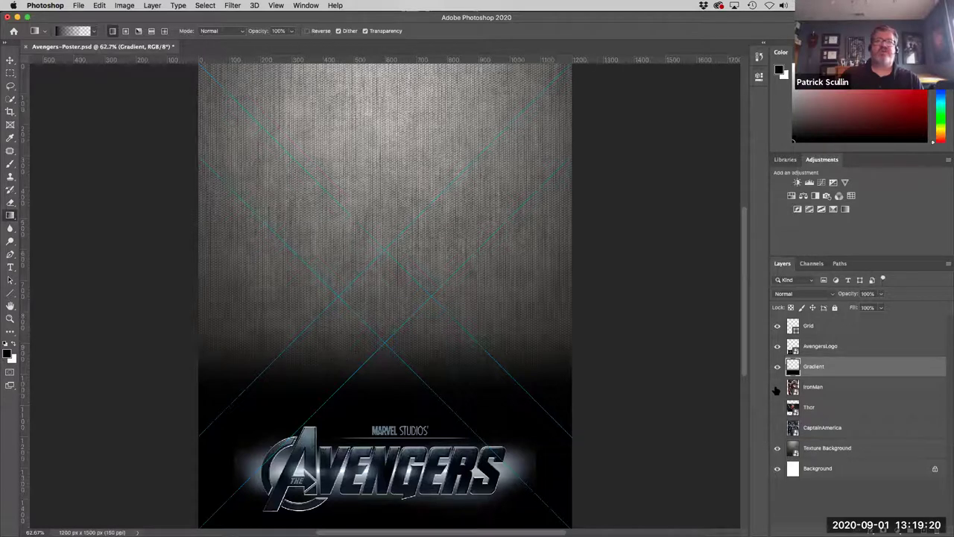
Show and select the IronMan layer, then pick the Quick Selection Tool.
{"action": "left_click", "coordinate": [776, 387]}
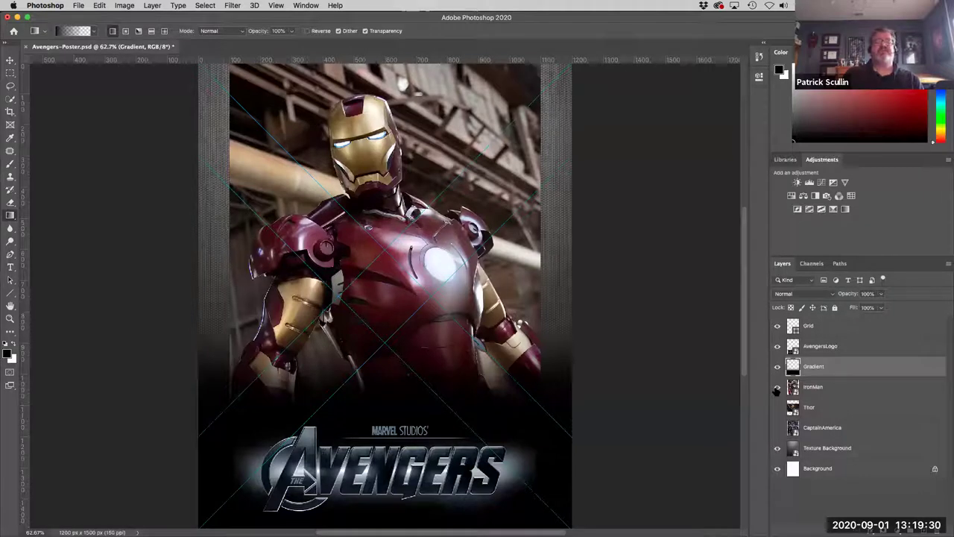
{"action": "left_click", "coordinate": [856, 393]}
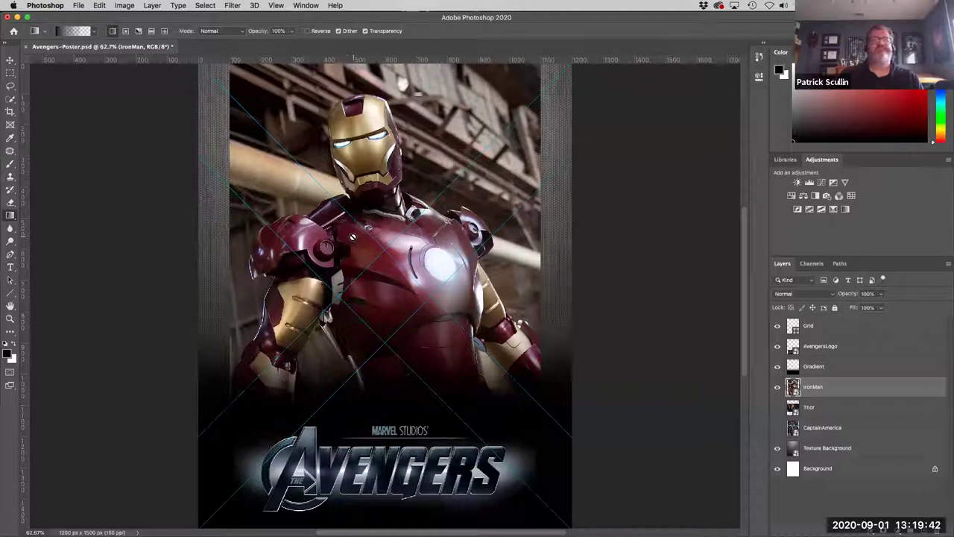
{"action": "left_click", "coordinate": [10, 99]}
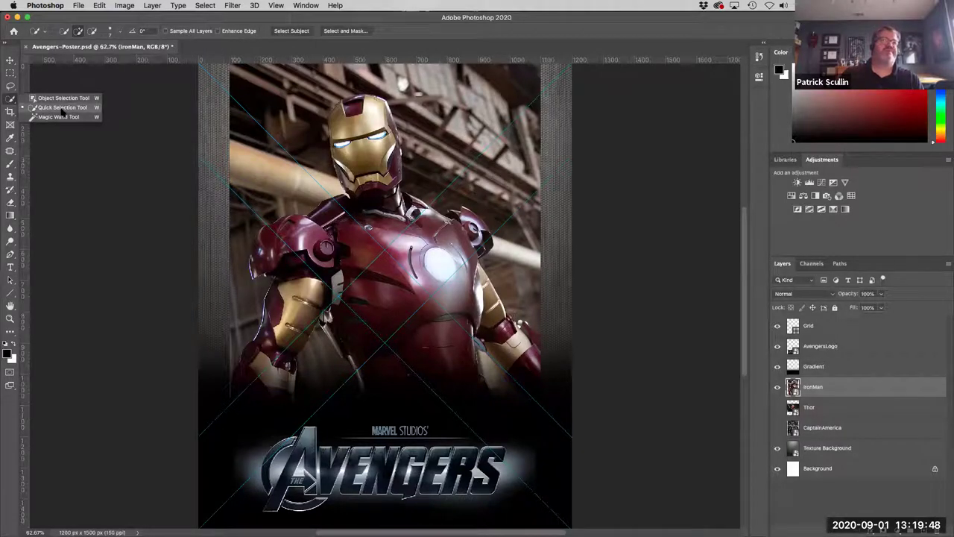
Quick-select Iron Man's helmet, shoulder, torso, gold forearm and lower body with a size-70 brush.
{"action": "left_click", "coordinate": [62, 108]}
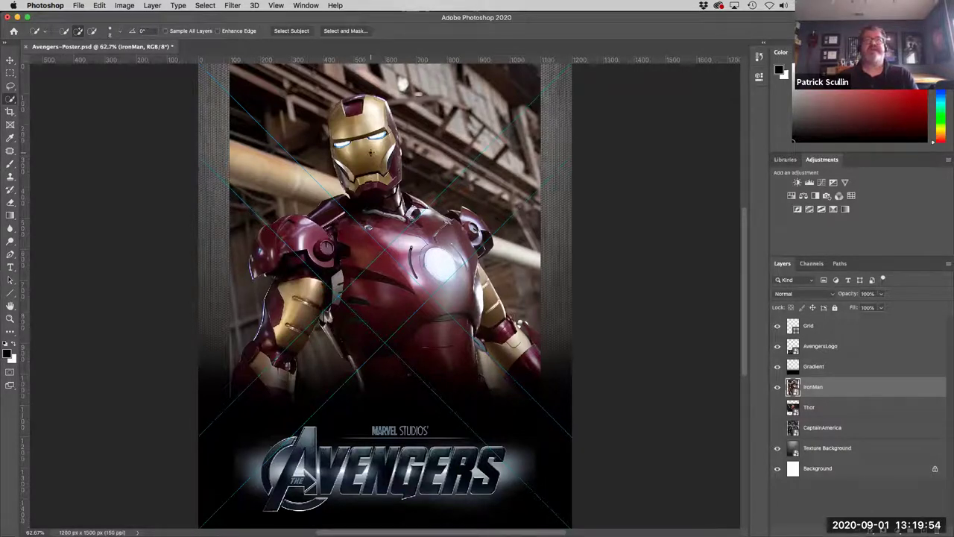
{"action": "key", "text": "bracketright"}
{"action": "key", "text": "bracketright"}
{"action": "key", "text": "bracketright"}
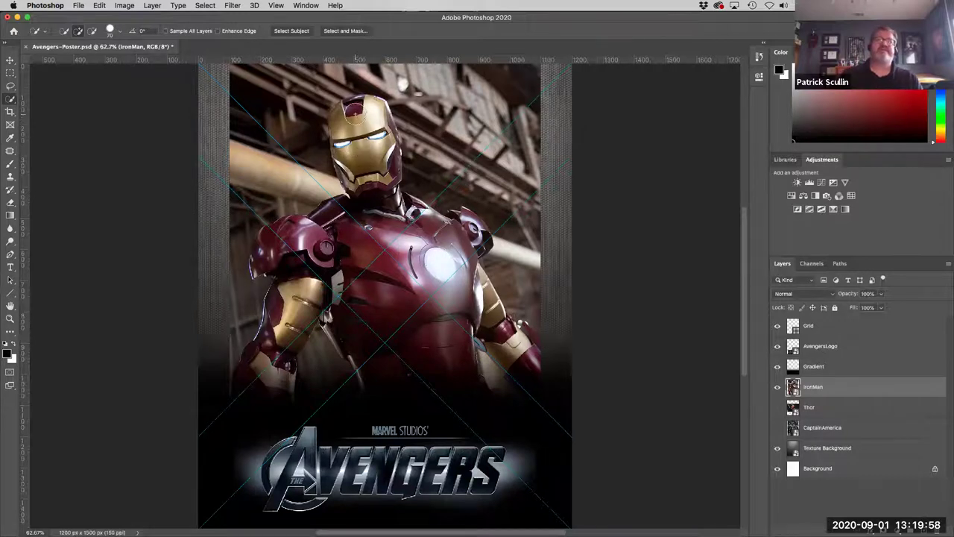
{"action": "mouse_move", "coordinate": [354, 109]}
{"action": "left_mouse_down"}
{"action": "mouse_move", "coordinate": [368, 190]}
{"action": "mouse_move", "coordinate": [361, 176]}
{"action": "mouse_move", "coordinate": [376, 118]}
{"action": "mouse_move", "coordinate": [381, 145]}
{"action": "mouse_move", "coordinate": [380, 121]}
{"action": "left_mouse_up"}
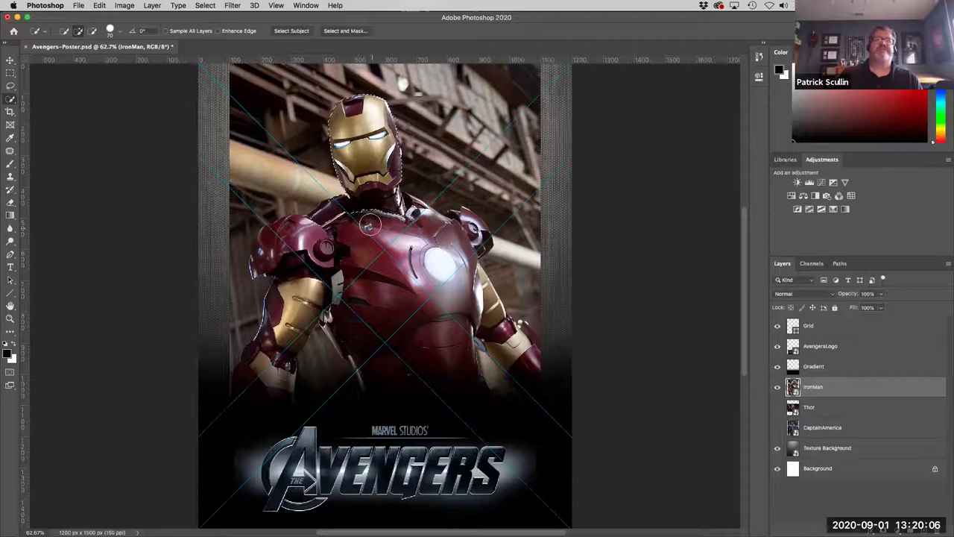
{"action": "left_click_drag", "start_coordinate": [321, 242], "coordinate": [268, 246]}
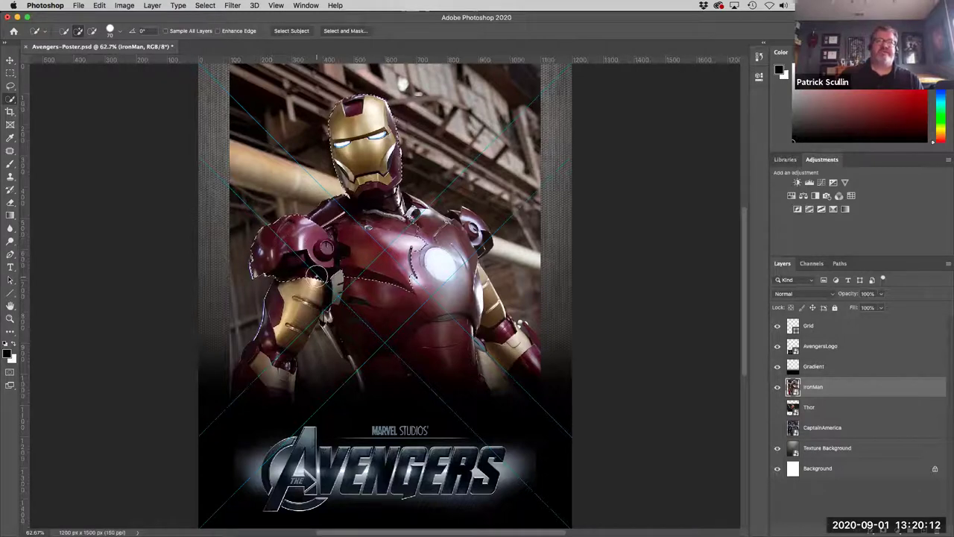
{"action": "mouse_move", "coordinate": [316, 275]}
{"action": "left_mouse_down"}
{"action": "mouse_move", "coordinate": [389, 268]}
{"action": "mouse_move", "coordinate": [393, 245]}
{"action": "mouse_move", "coordinate": [421, 303]}
{"action": "mouse_move", "coordinate": [421, 245]}
{"action": "mouse_move", "coordinate": [454, 228]}
{"action": "left_mouse_up"}
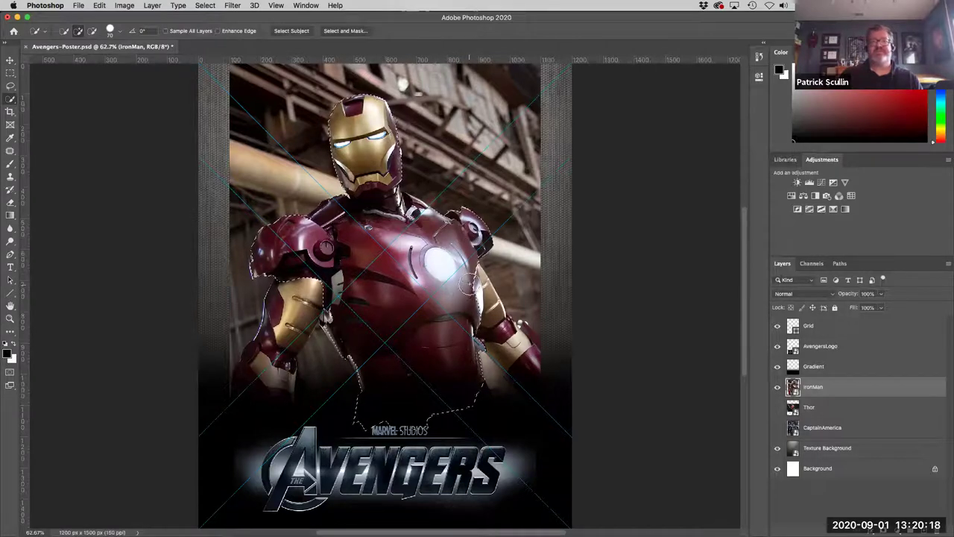
{"action": "mouse_move", "coordinate": [470, 293]}
{"action": "left_mouse_down"}
{"action": "mouse_move", "coordinate": [481, 328]}
{"action": "mouse_move", "coordinate": [511, 339]}
{"action": "mouse_move", "coordinate": [533, 376]}
{"action": "mouse_move", "coordinate": [498, 367]}
{"action": "left_mouse_up"}
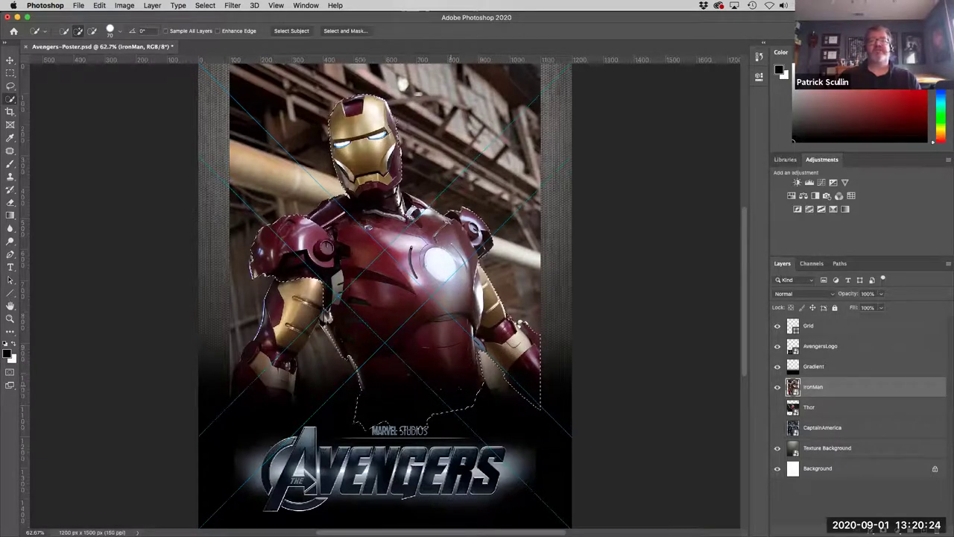
{"action": "mouse_move", "coordinate": [455, 459]}
{"action": "left_mouse_down"}
{"action": "mouse_move", "coordinate": [455, 481]}
{"action": "mouse_move", "coordinate": [414, 403]}
{"action": "mouse_move", "coordinate": [376, 488]}
{"action": "mouse_move", "coordinate": [374, 477]}
{"action": "left_mouse_up"}
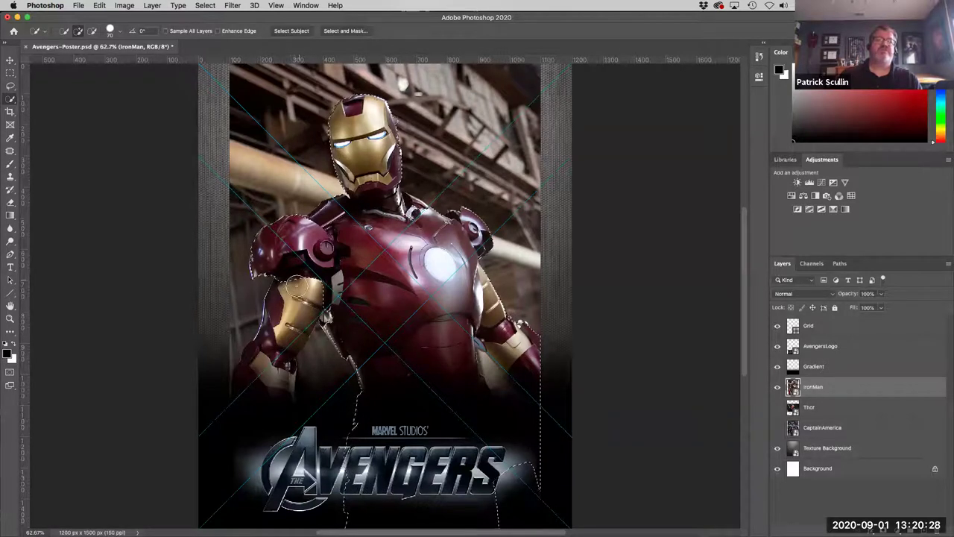
{"action": "mouse_move", "coordinate": [290, 311]}
{"action": "left_mouse_down"}
{"action": "mouse_move", "coordinate": [295, 275]}
{"action": "mouse_move", "coordinate": [257, 298]}
{"action": "mouse_move", "coordinate": [265, 382]}
{"action": "left_mouse_up"}
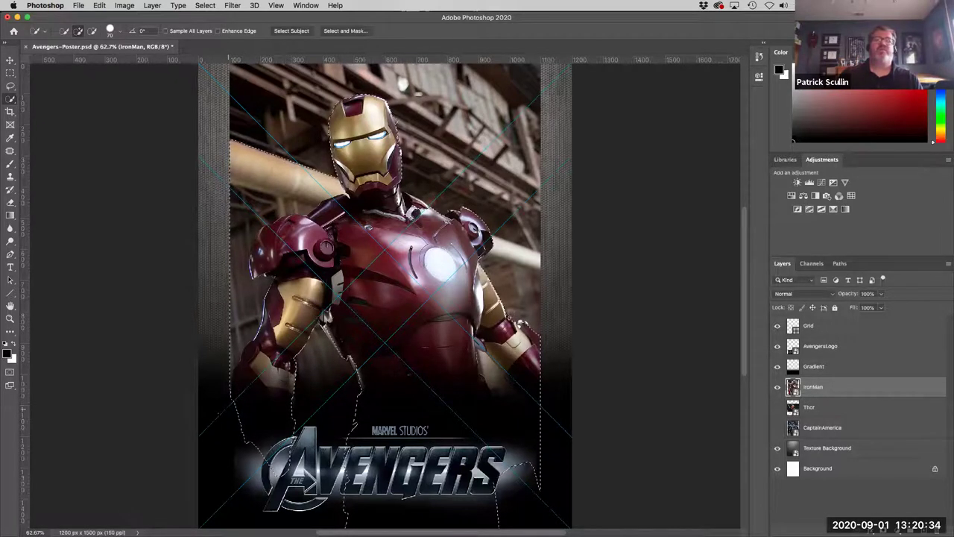
{"action": "left_click_drag", "start_coordinate": [232, 492], "coordinate": [247, 445]}
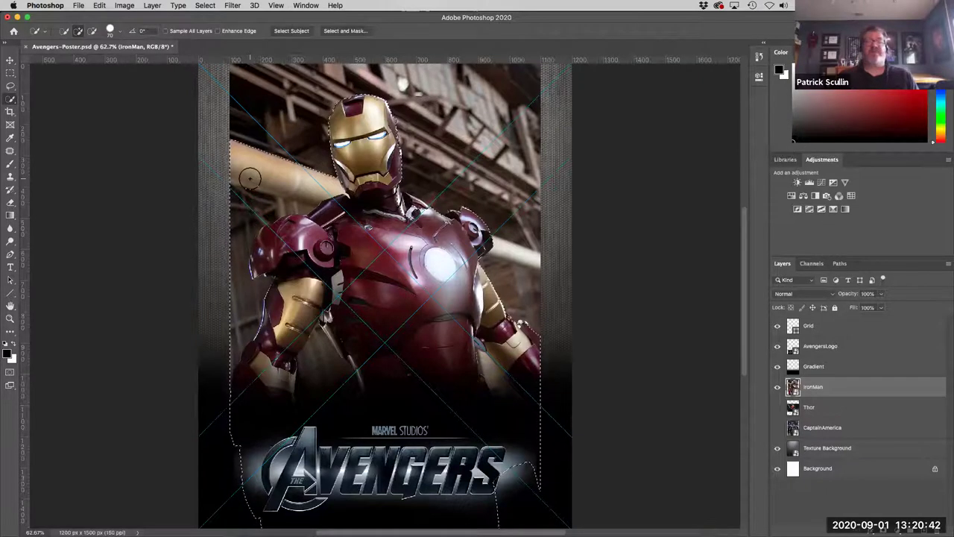
Subtract the pipe, the background beside his arm, and the dark area below the waist.
{"action": "key", "text": "alt"}
{"action": "key", "text": "alt"}
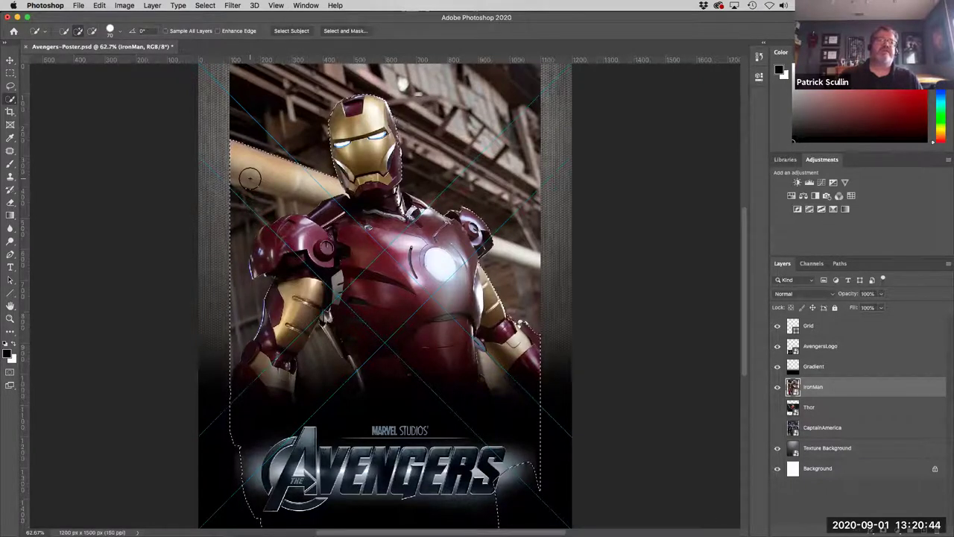
{"action": "key", "text": "alt"}
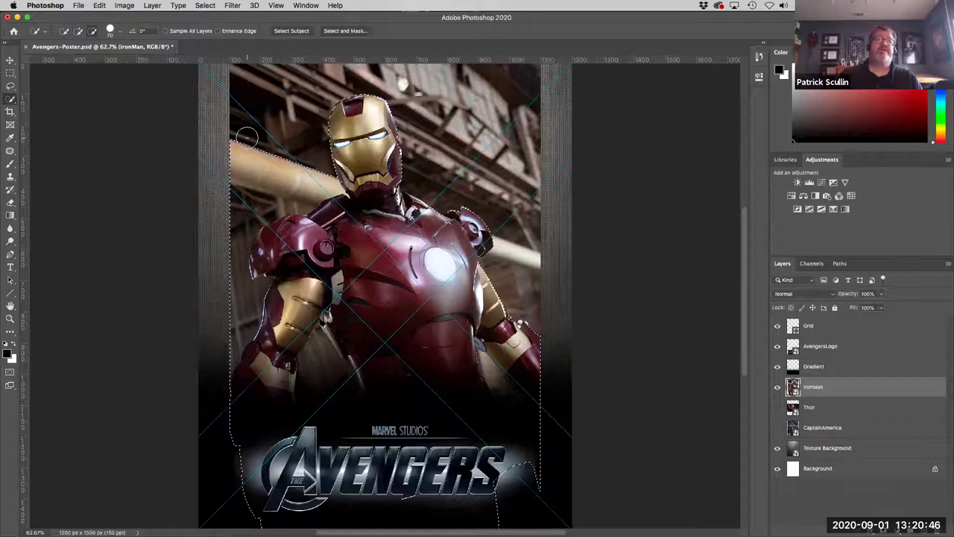
{"action": "key", "text": "alt"}
{"action": "key", "text": "alt"}
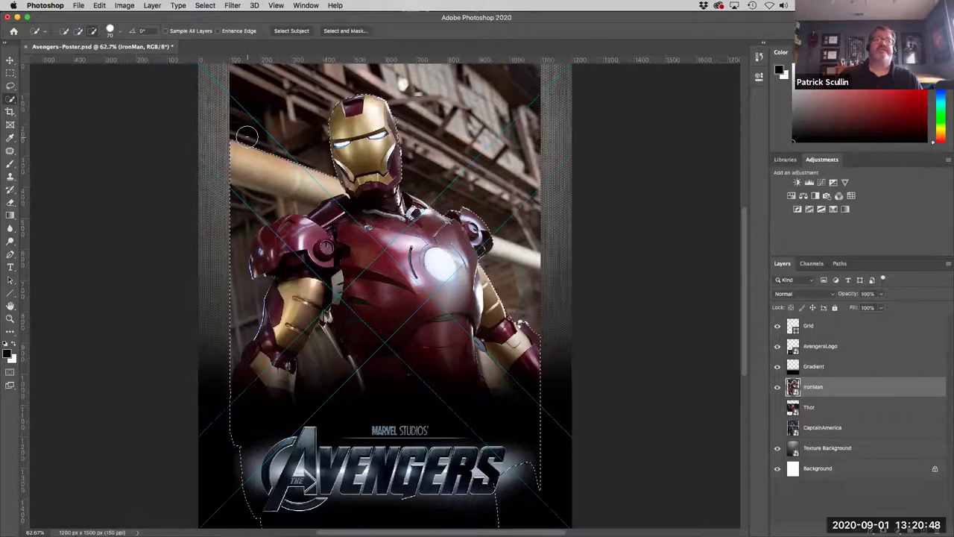
{"action": "key", "text": "alt"}
{"action": "key", "text": "alt"}
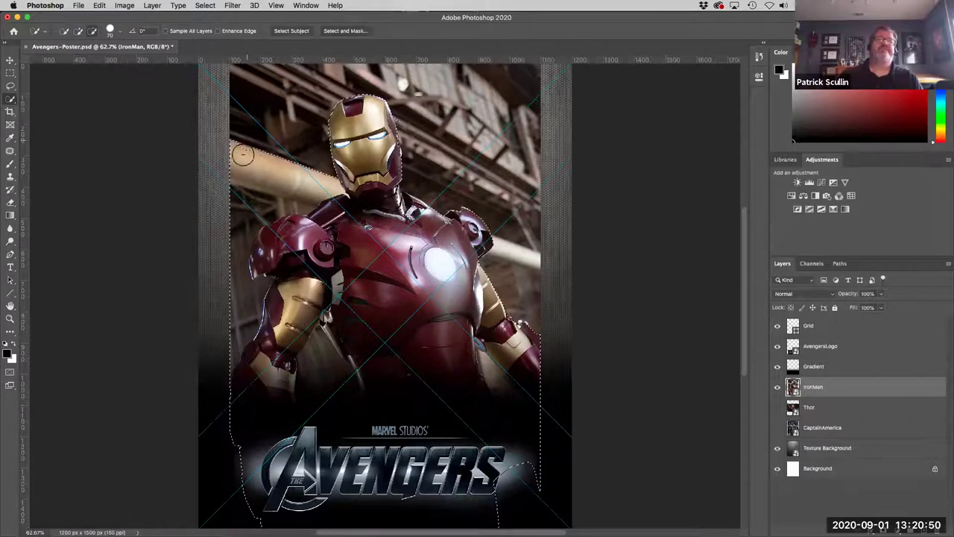
{"action": "mouse_move", "coordinate": [278, 152]}
{"action": "left_mouse_down"}
{"action": "mouse_move", "coordinate": [229, 199]}
{"action": "mouse_move", "coordinate": [270, 167]}
{"action": "mouse_move", "coordinate": [247, 190]}
{"action": "mouse_move", "coordinate": [231, 241]}
{"action": "left_mouse_up"}
{"action": "mouse_move", "coordinate": [247, 181]}
{"action": "left_mouse_down"}
{"action": "mouse_move", "coordinate": [225, 257]}
{"action": "mouse_move", "coordinate": [228, 287]}
{"action": "left_mouse_up"}
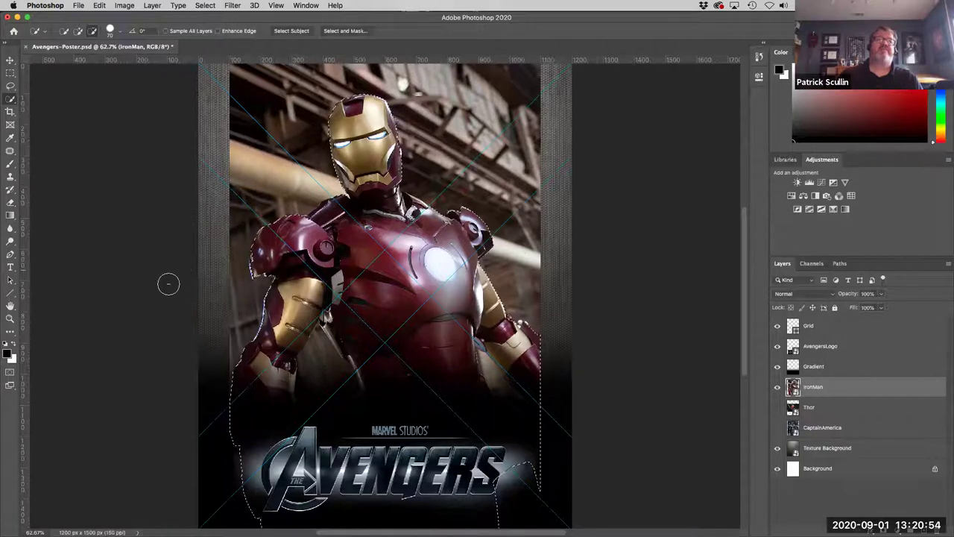
{"action": "mouse_move", "coordinate": [318, 380]}
{"action": "left_mouse_down"}
{"action": "mouse_move", "coordinate": [319, 365]}
{"action": "mouse_move", "coordinate": [339, 412]}
{"action": "left_mouse_up"}
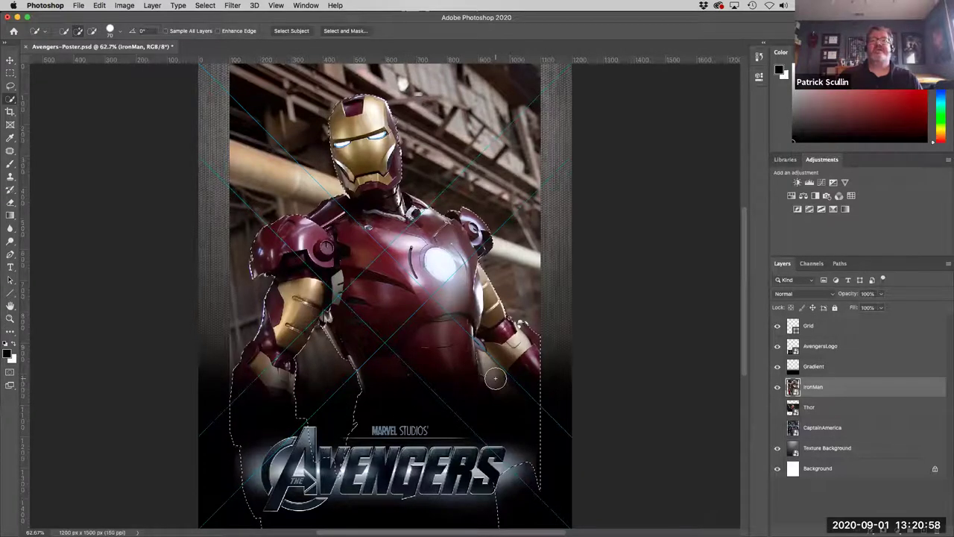
With a smaller brush, trim the selection near Iron Man's right hand and lower right side.
{"action": "key", "text": "bracketleft"}
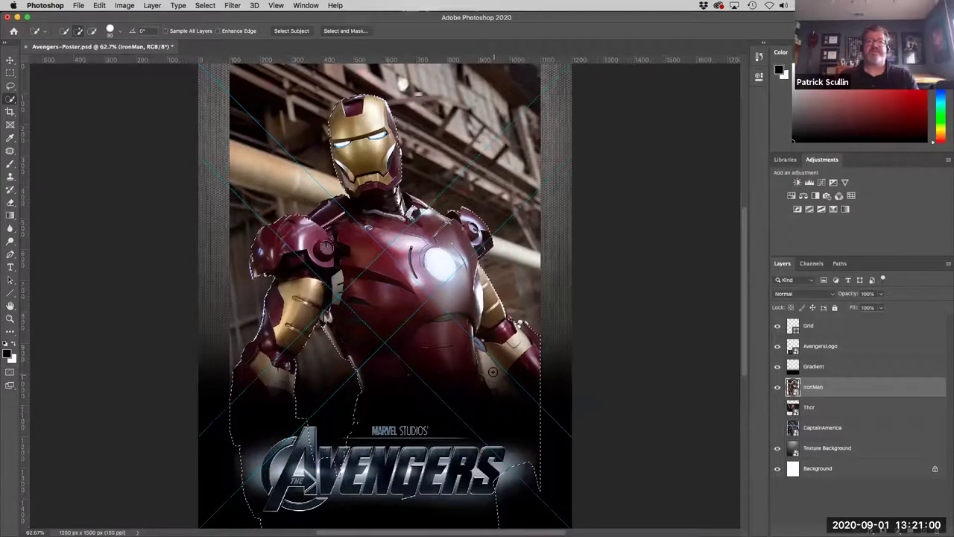
{"action": "key", "text": "alt"}
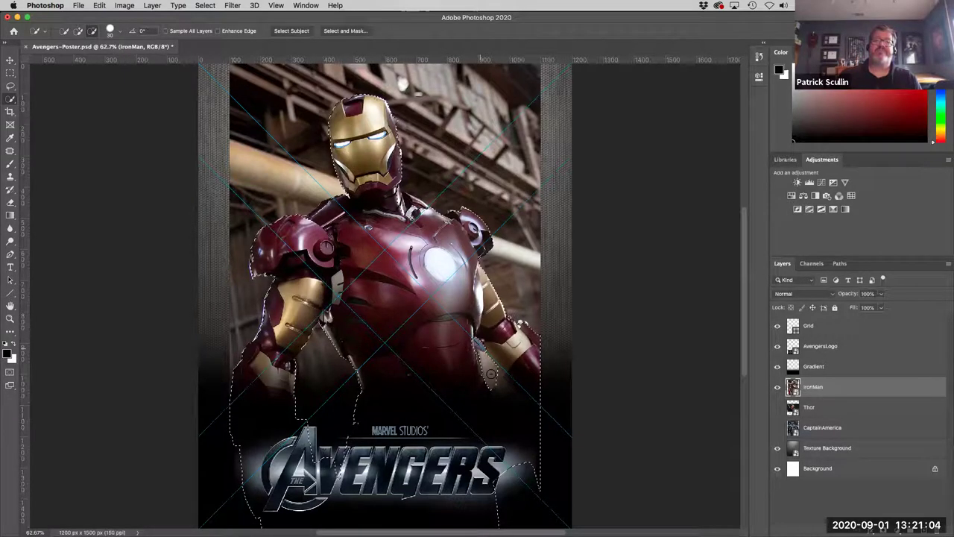
{"action": "left_click_drag", "start_coordinate": [479, 347], "coordinate": [498, 350]}
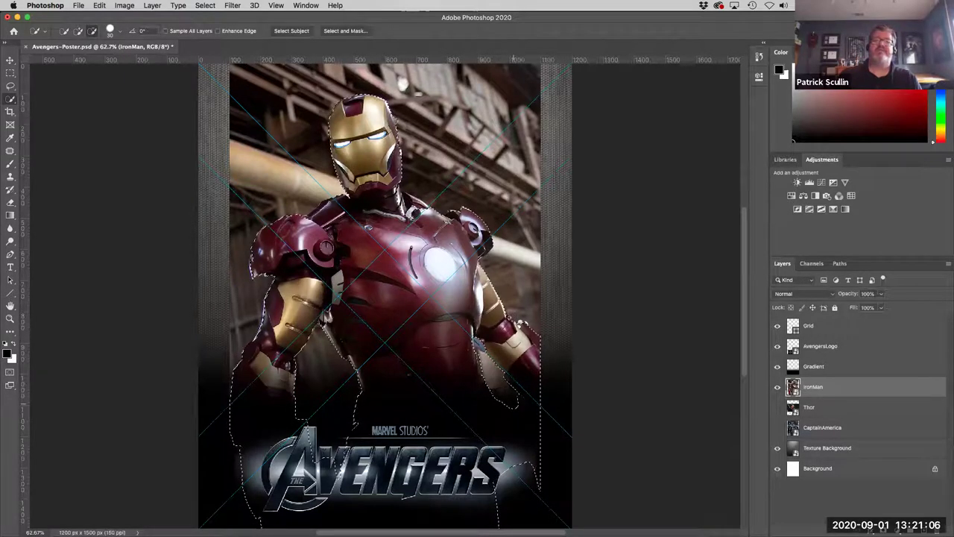
{"action": "left_click_drag", "start_coordinate": [538, 484], "coordinate": [530, 447]}
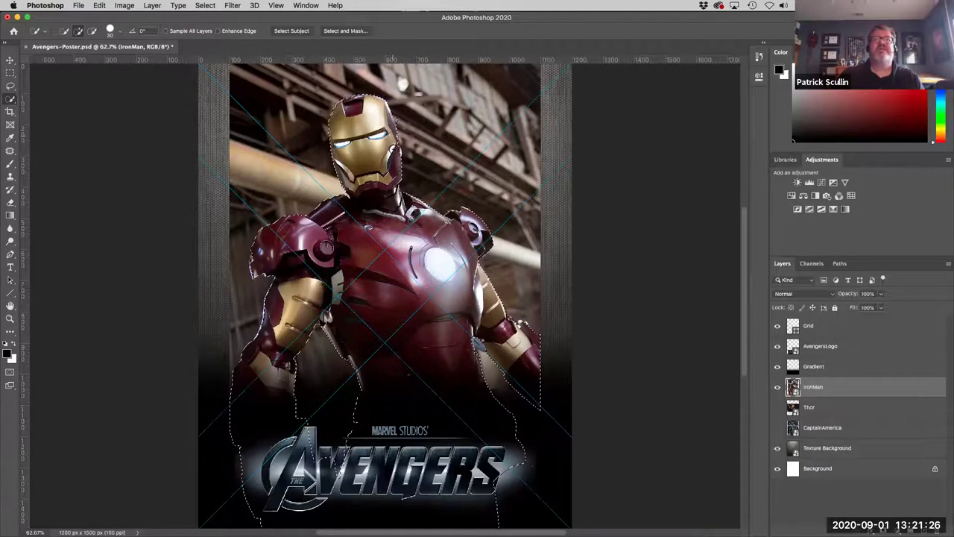
{"action": "key", "text": "alt"}
{"action": "key", "text": "alt"}
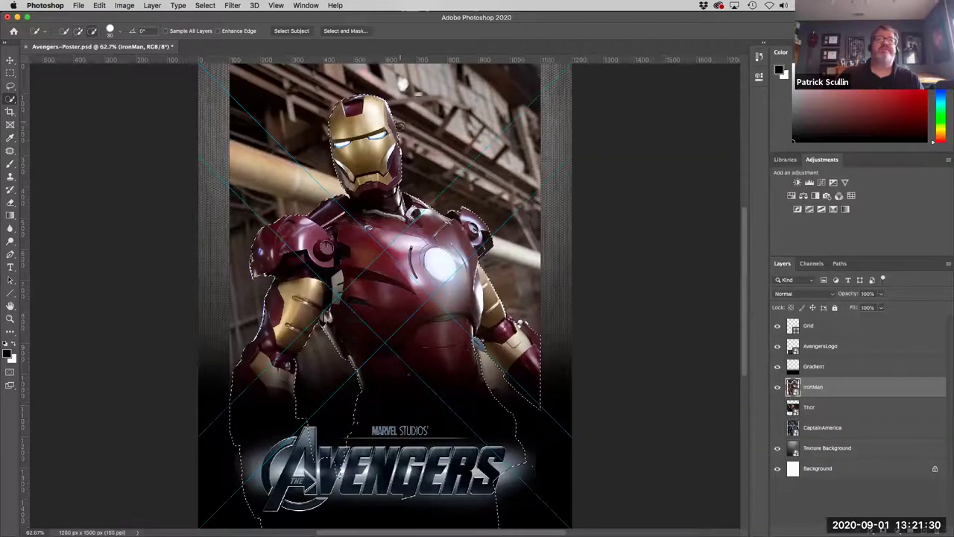
{"action": "key", "text": "alt"}
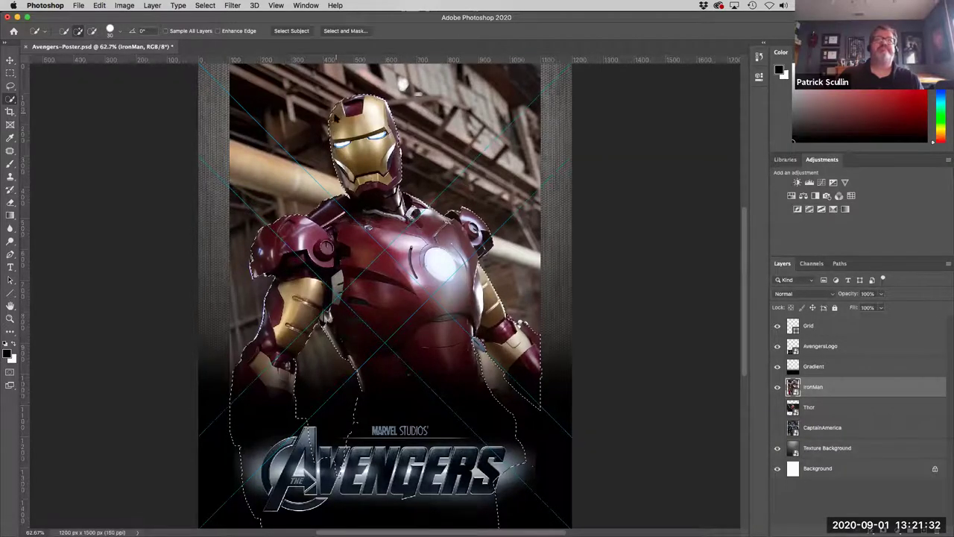
{"action": "key", "text": "alt"}
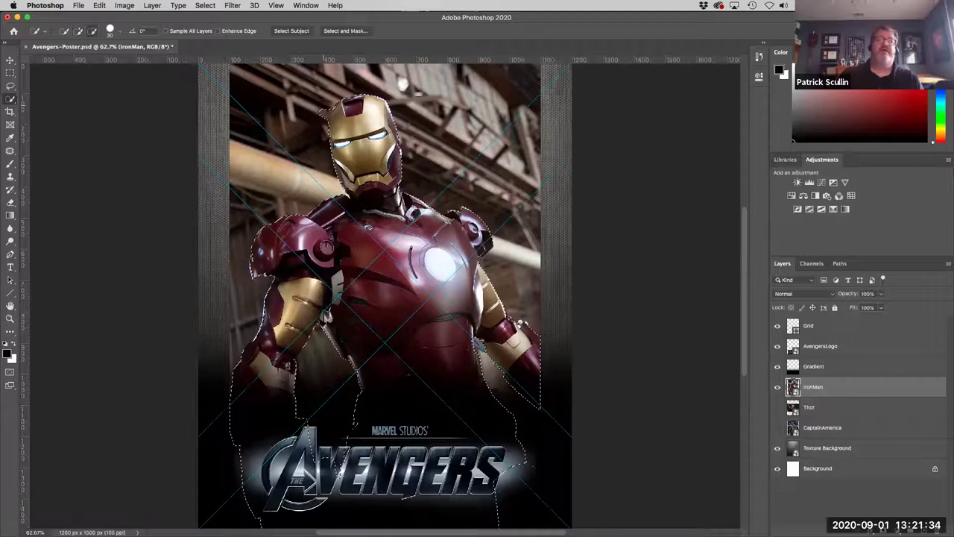
{"action": "key", "text": "alt"}
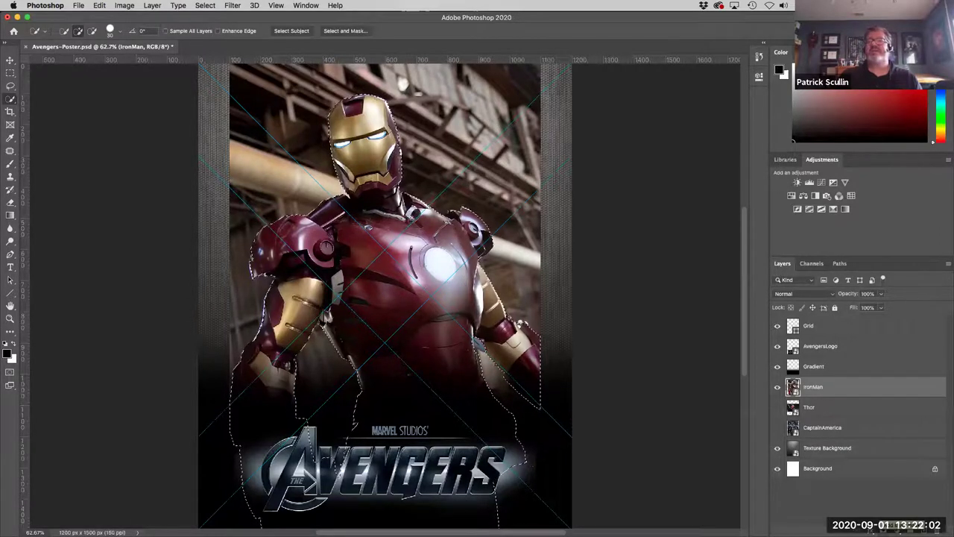
Add a layer mask to IronMan and begin scaling the Iron Man image.
{"action": "left_click", "coordinate": [875, 524]}
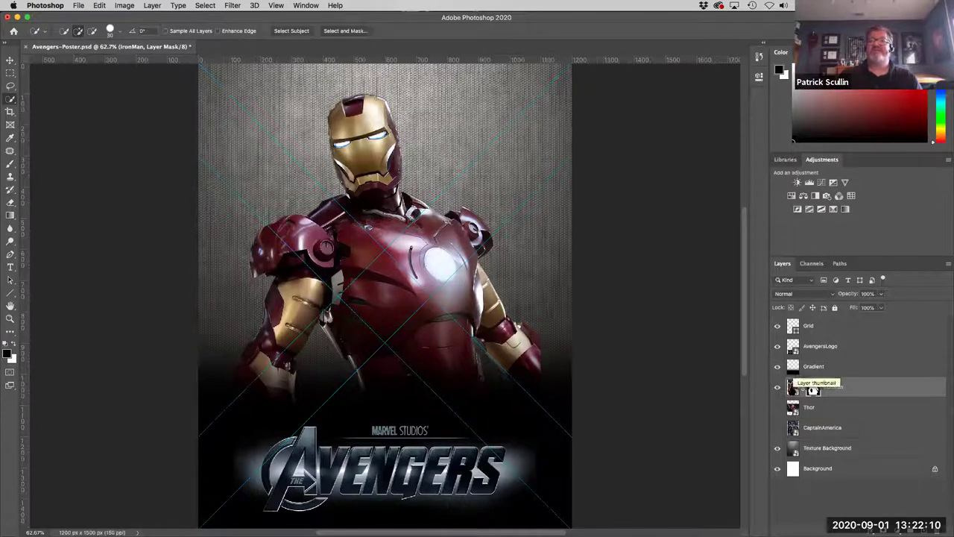
{"action": "left_click", "coordinate": [793, 387]}
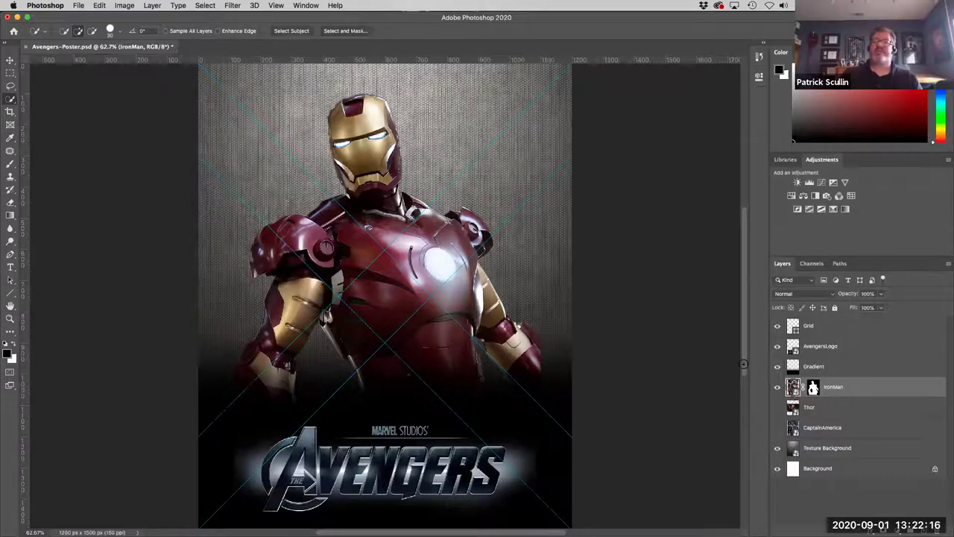
{"action": "left_click", "coordinate": [99, 5]}
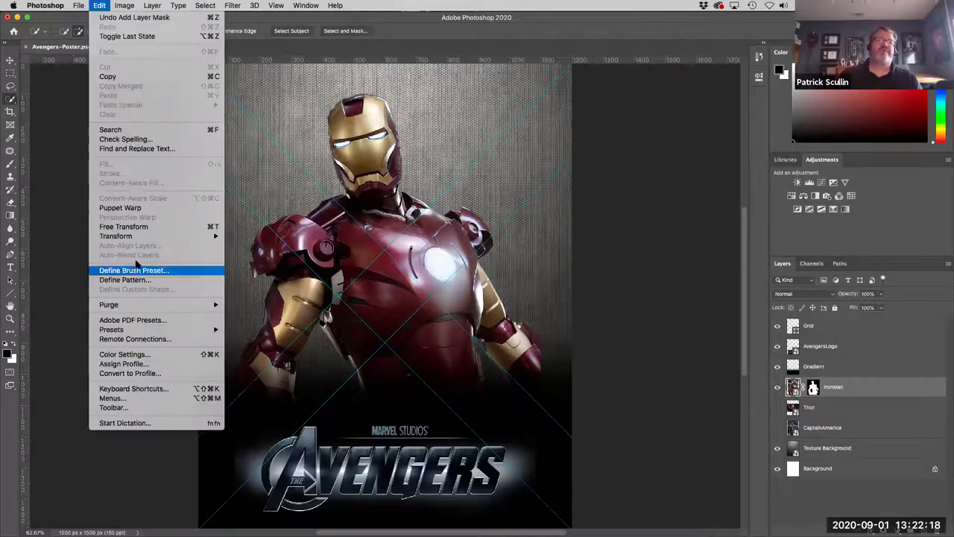
{"action": "mouse_move", "coordinate": [158, 237]}
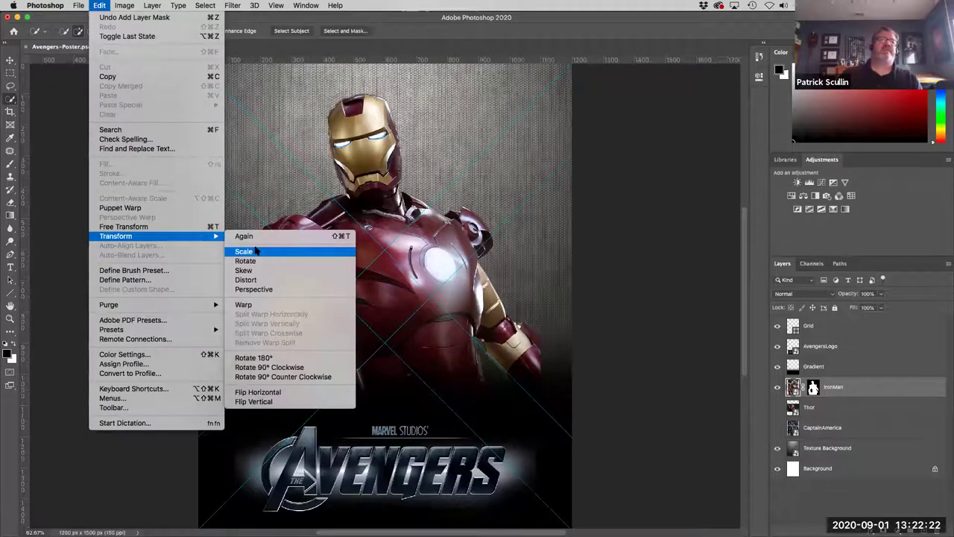
{"action": "left_click", "coordinate": [246, 251]}
Scale Iron Man to about 71%, move him higher on the left, and commit.
{"action": "scroll", "coordinate": [522, 157], "scroll_direction": "up", "scroll_amount": 2}
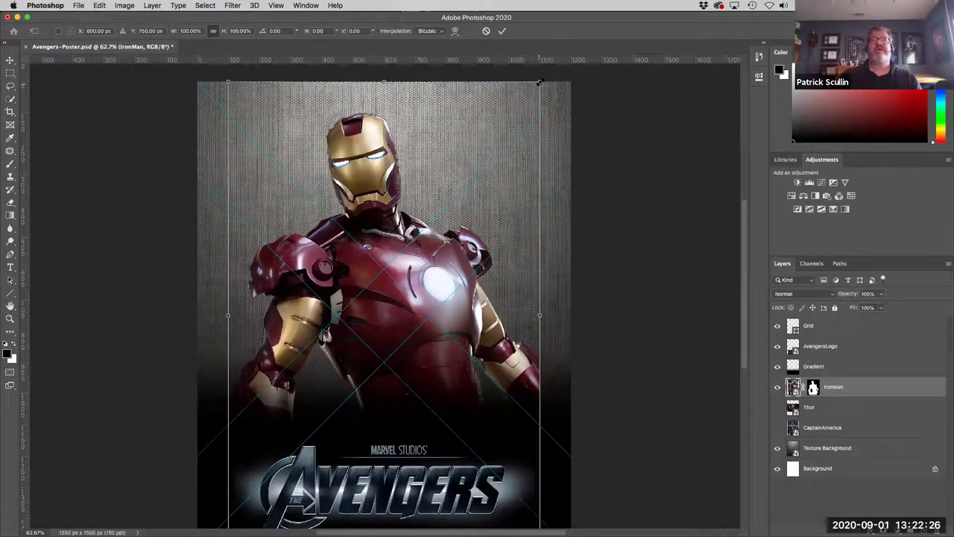
{"action": "left_click_drag", "start_coordinate": [532, 90], "coordinate": [459, 185]}
{"action": "left_click_drag", "start_coordinate": [423, 369], "coordinate": [397, 348]}
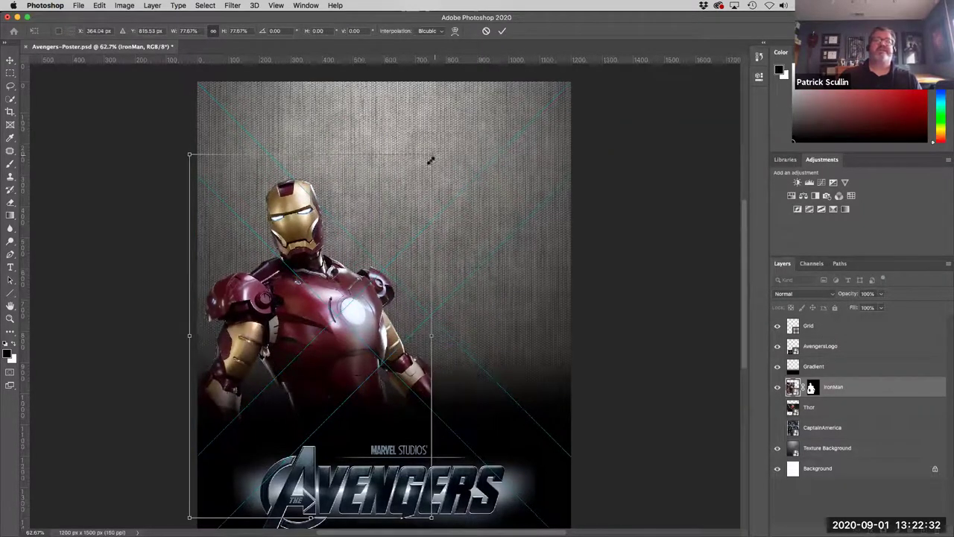
{"action": "left_click_drag", "start_coordinate": [430, 155], "coordinate": [424, 171]}
{"action": "left_click_drag", "start_coordinate": [383, 293], "coordinate": [383, 286]}
{"action": "left_click_drag", "start_coordinate": [420, 162], "coordinate": [418, 165]}
{"action": "left_click_drag", "start_coordinate": [358, 316], "coordinate": [357, 314]}
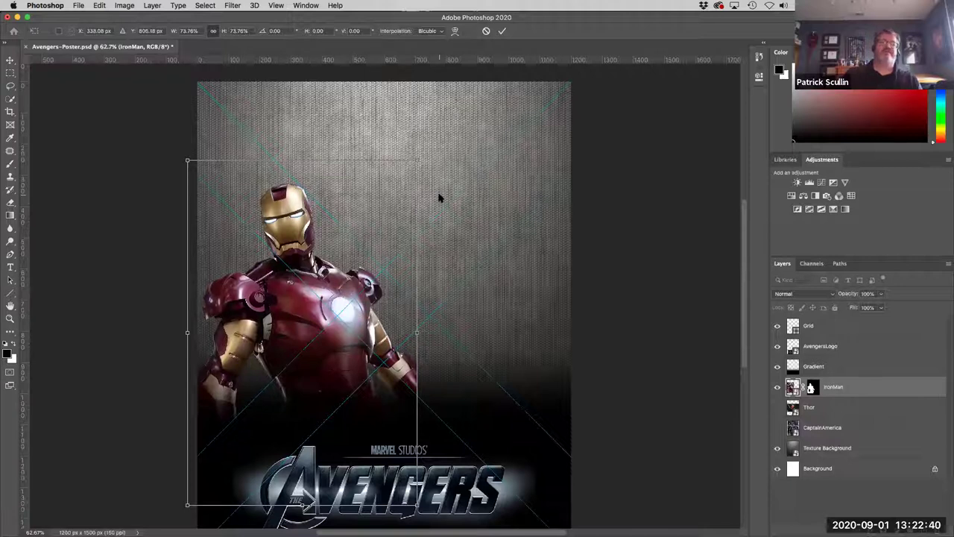
{"action": "left_click_drag", "start_coordinate": [415, 156], "coordinate": [407, 169]}
{"action": "left_click_drag", "start_coordinate": [375, 319], "coordinate": [373, 303]}
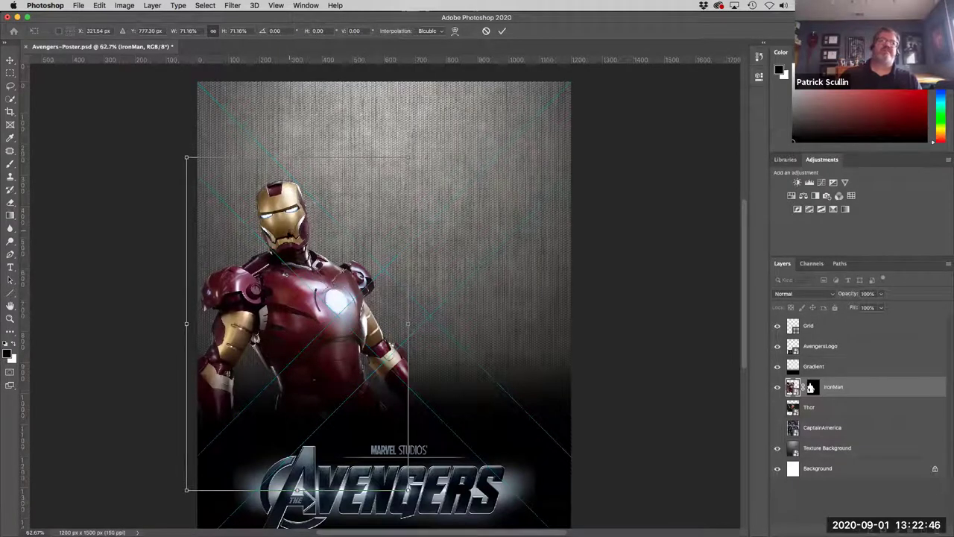
{"action": "left_click_drag", "start_coordinate": [291, 234], "coordinate": [291, 226]}
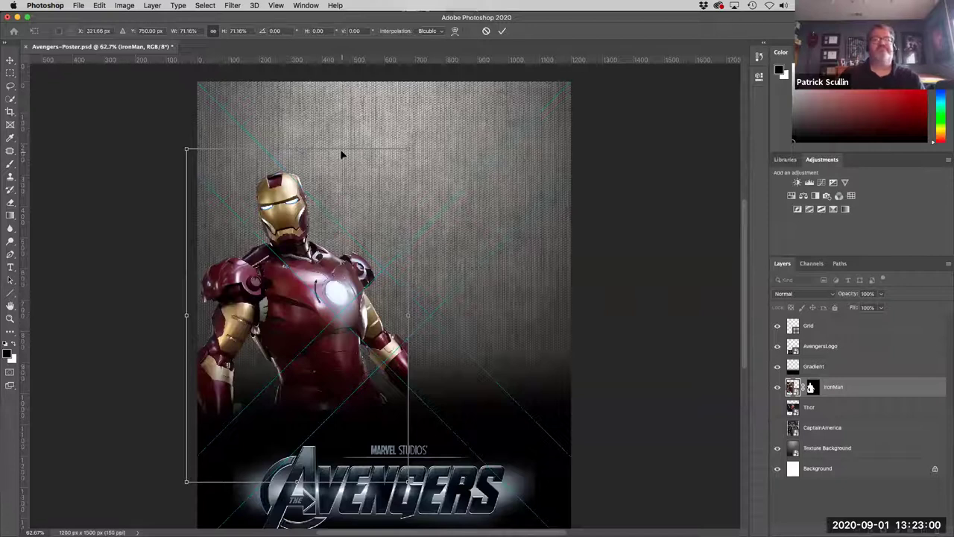
{"action": "key", "text": "Return"}
{"action": "key", "text": "w"}
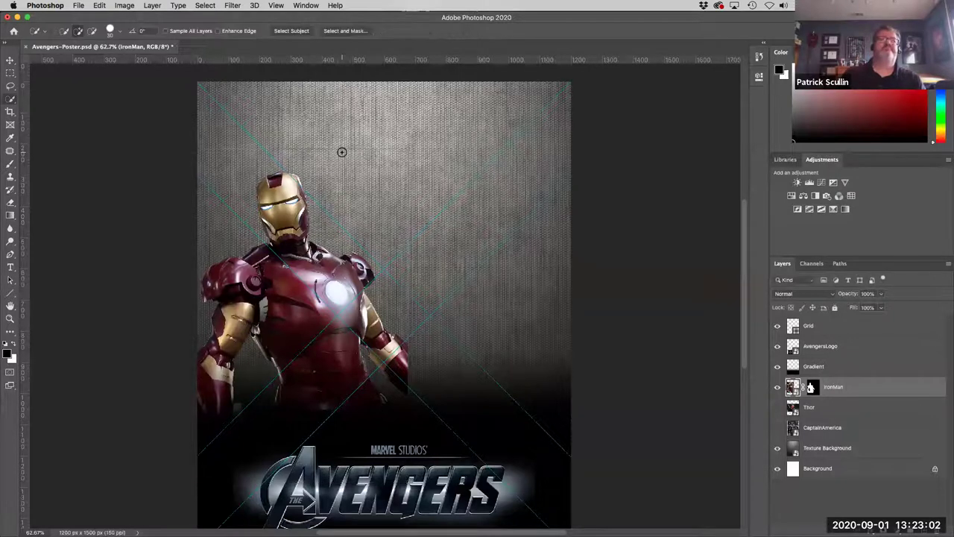
Show and select the CaptainAmerica layer, then flip it horizontally.
{"action": "left_click", "coordinate": [777, 428]}
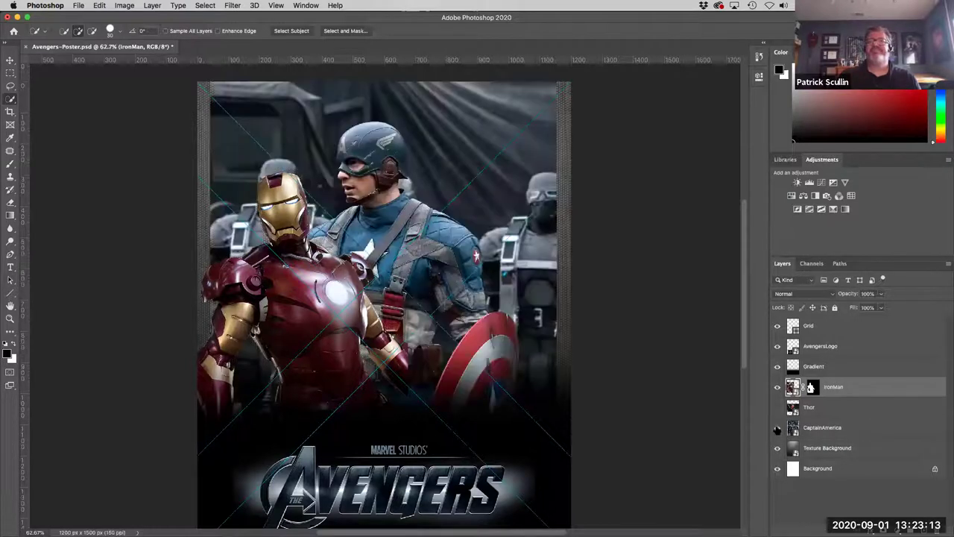
{"action": "left_click", "coordinate": [855, 431]}
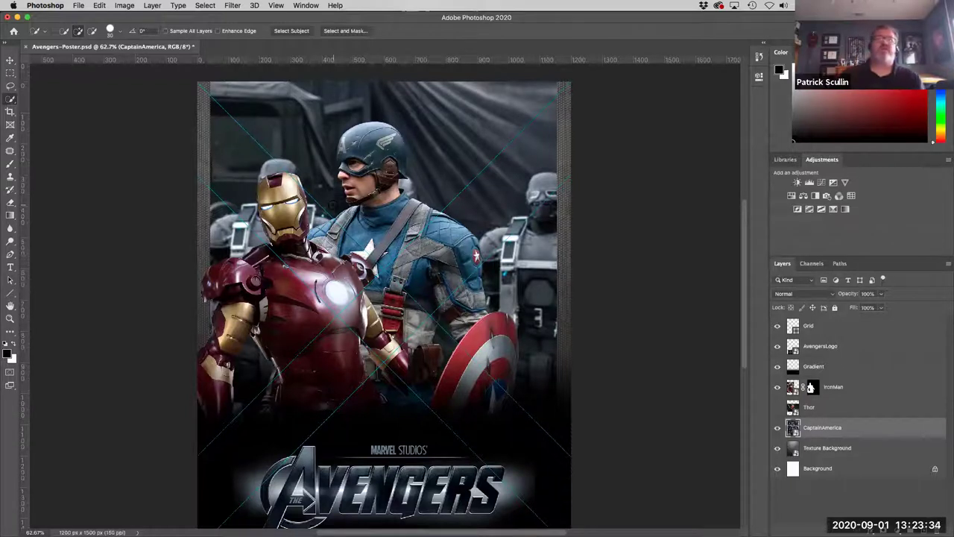
{"action": "left_click", "coordinate": [100, 5]}
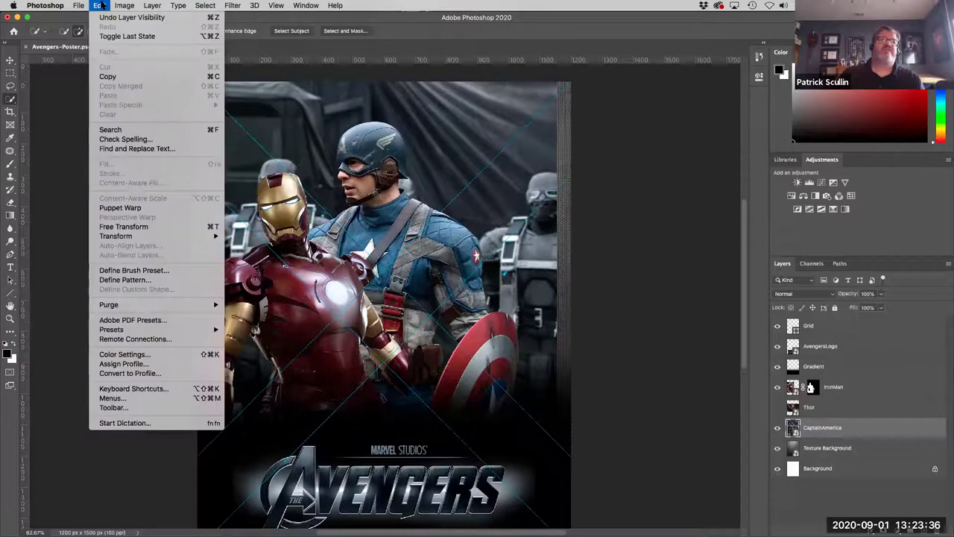
{"action": "mouse_move", "coordinate": [123, 236]}
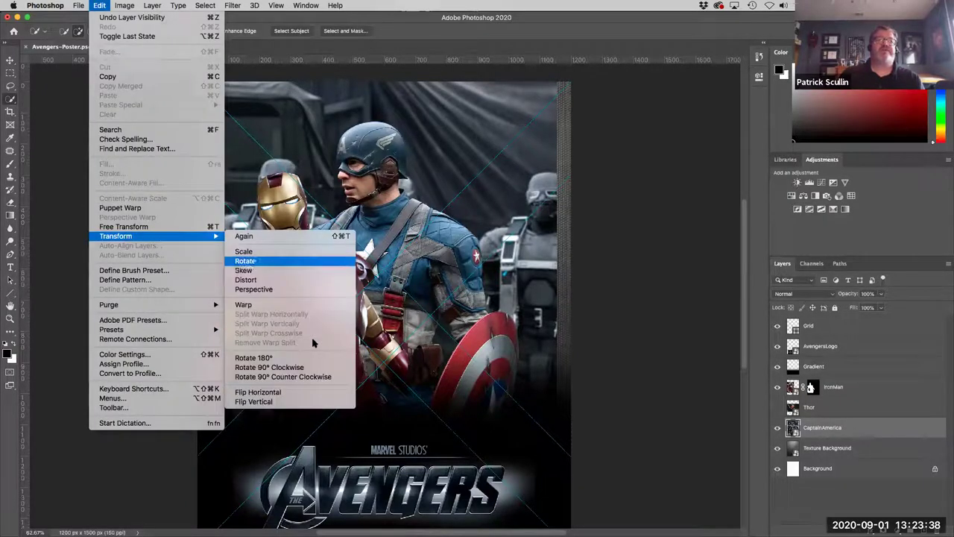
{"action": "left_click", "coordinate": [303, 393]}
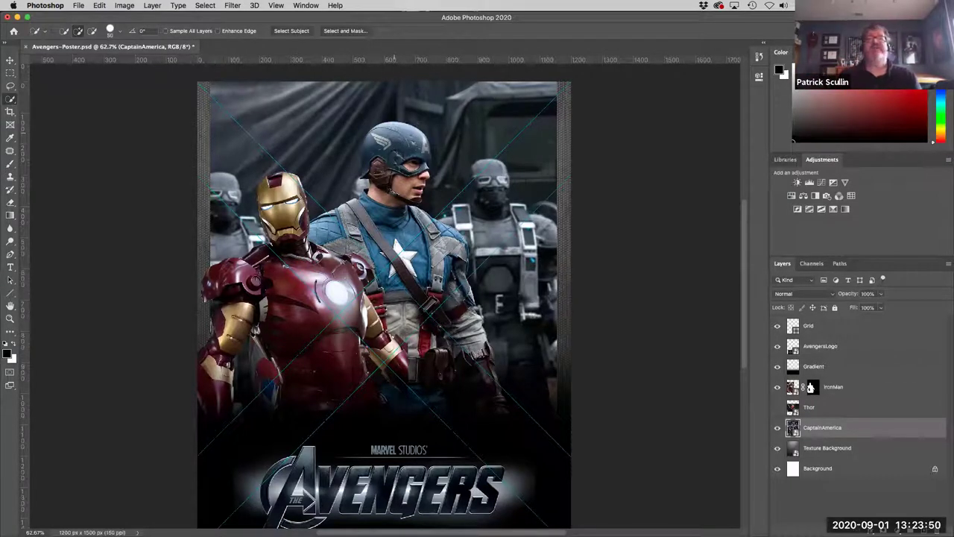
With IronMan hidden, quick-select Captain America's body, shield and right arm, then refine with a smaller brush.
{"action": "mouse_move", "coordinate": [345, 242]}
{"action": "left_mouse_down"}
{"action": "mouse_move", "coordinate": [316, 357]}
{"action": "mouse_move", "coordinate": [294, 380]}
{"action": "mouse_move", "coordinate": [260, 376]}
{"action": "mouse_move", "coordinate": [280, 401]}
{"action": "left_mouse_up"}
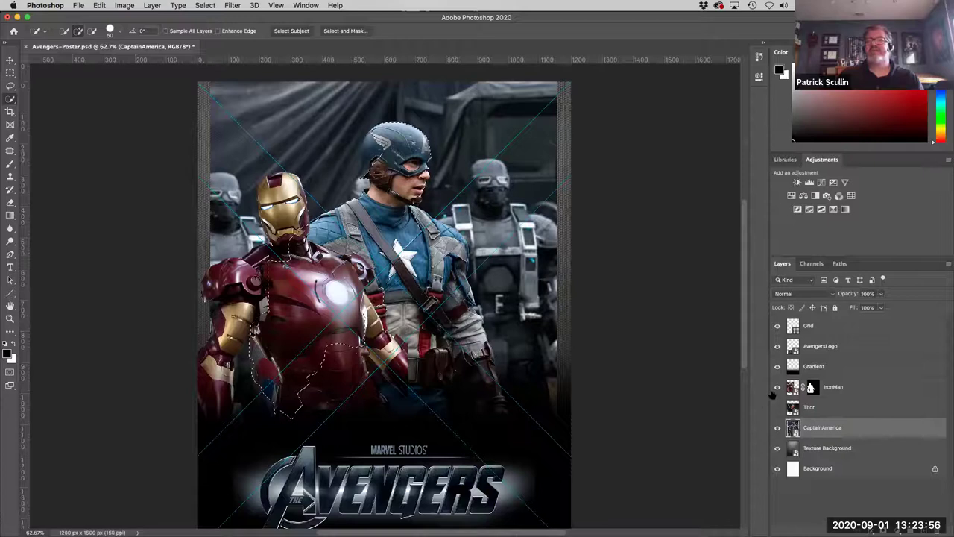
{"action": "left_click", "coordinate": [777, 386]}
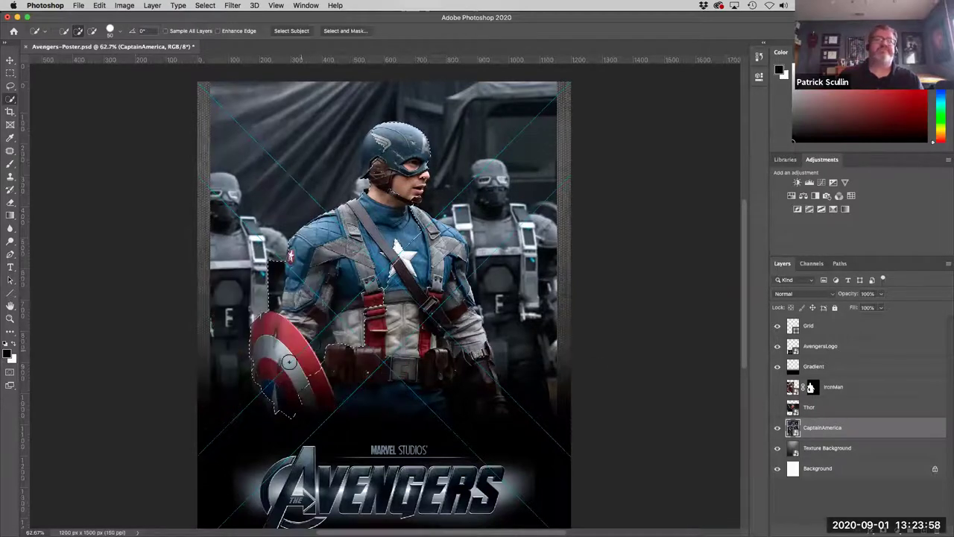
{"action": "mouse_move", "coordinate": [288, 362]}
{"action": "left_mouse_down"}
{"action": "mouse_move", "coordinate": [298, 407]}
{"action": "mouse_move", "coordinate": [294, 373]}
{"action": "mouse_move", "coordinate": [331, 395]}
{"action": "mouse_move", "coordinate": [319, 469]}
{"action": "mouse_move", "coordinate": [343, 432]}
{"action": "mouse_move", "coordinate": [419, 403]}
{"action": "left_mouse_up"}
{"action": "mouse_move", "coordinate": [426, 257]}
{"action": "left_mouse_down"}
{"action": "mouse_move", "coordinate": [444, 270]}
{"action": "mouse_move", "coordinate": [447, 240]}
{"action": "left_mouse_up"}
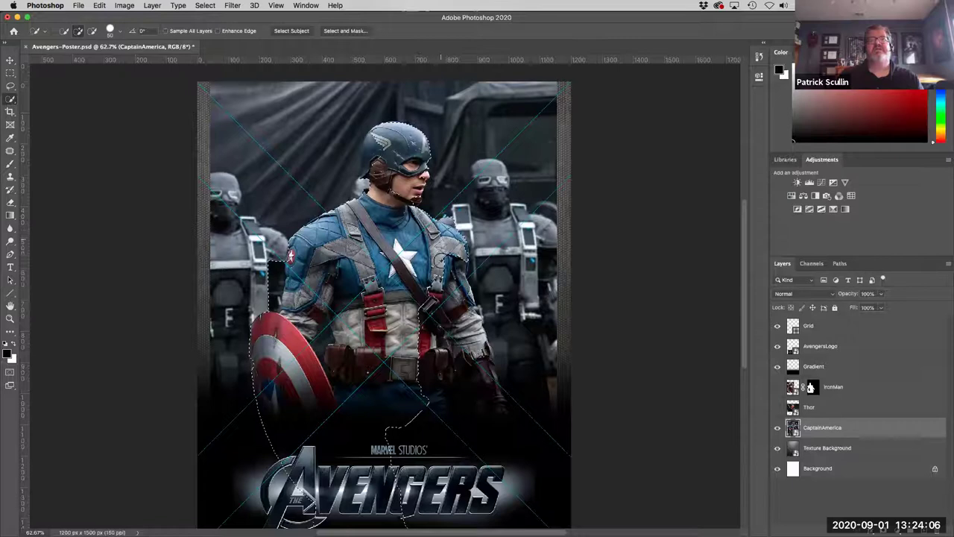
{"action": "mouse_move", "coordinate": [417, 357]}
{"action": "left_mouse_down"}
{"action": "mouse_move", "coordinate": [462, 404]}
{"action": "mouse_move", "coordinate": [496, 403]}
{"action": "mouse_move", "coordinate": [540, 514]}
{"action": "left_mouse_up"}
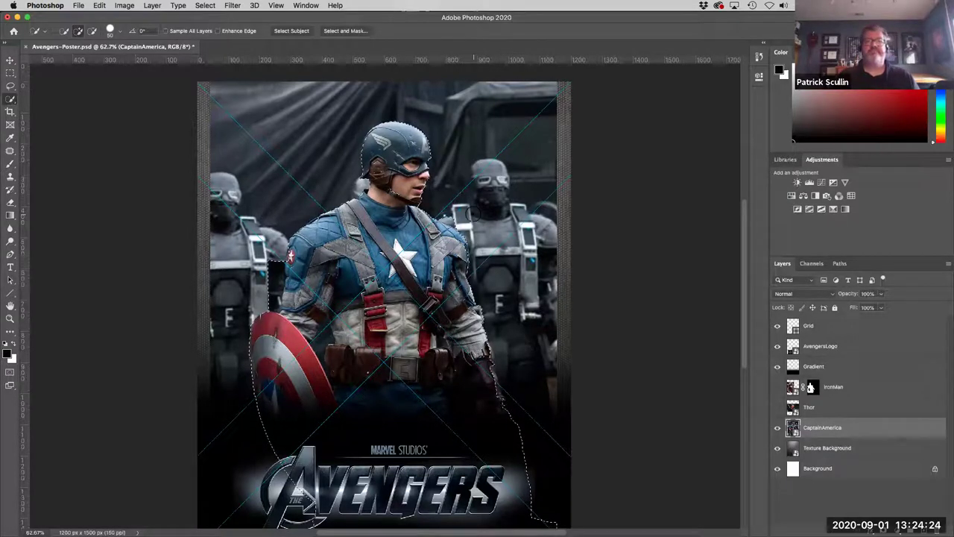
{"action": "key", "text": "bracketleft"}
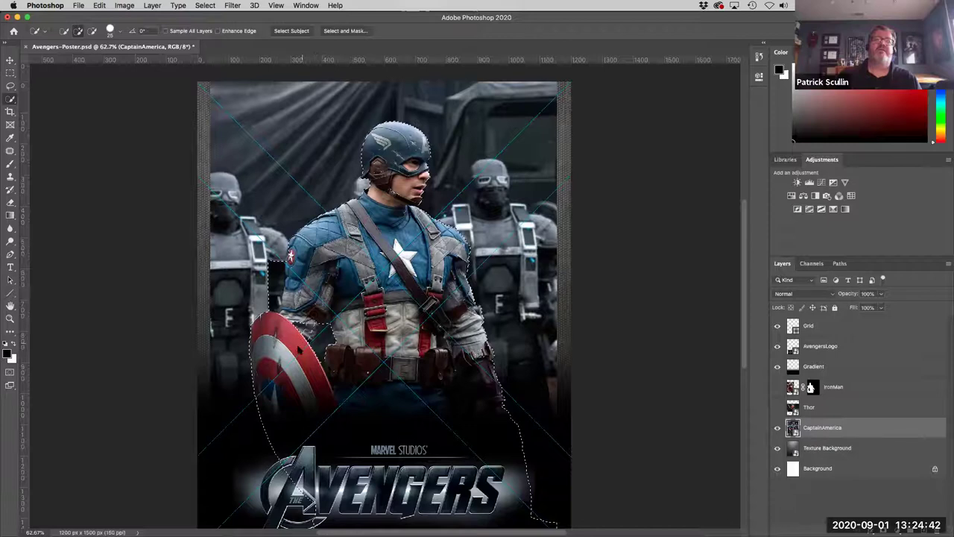
{"action": "key", "text": "alt"}
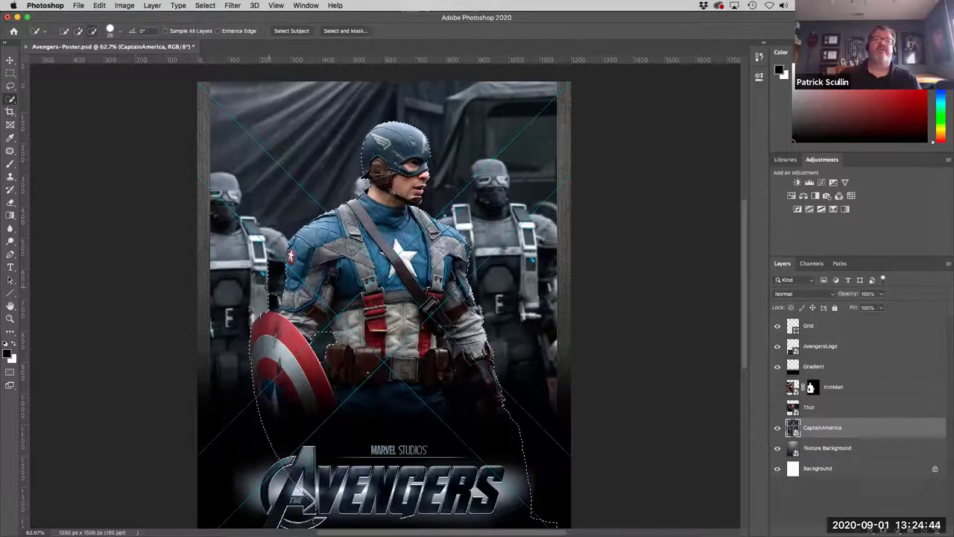
{"action": "key", "text": "alt"}
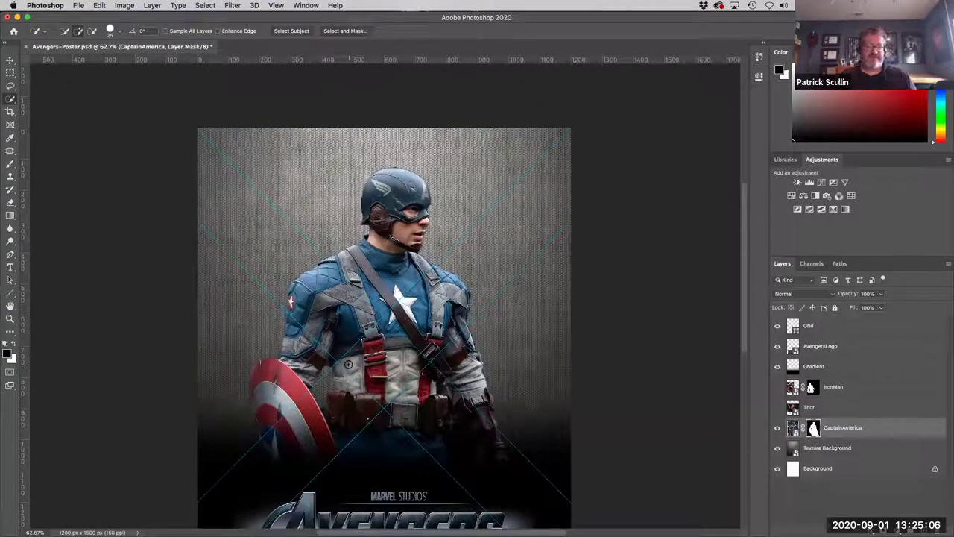
Scale the Captain America image to about 87% and move it toward the poster's right edge.
{"action": "key", "text": "v"}
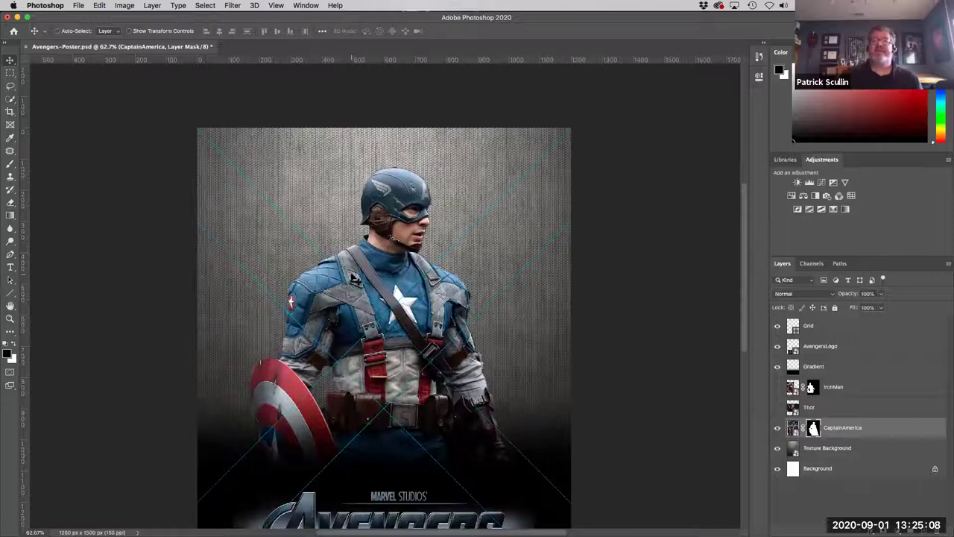
{"action": "left_click", "coordinate": [792, 427]}
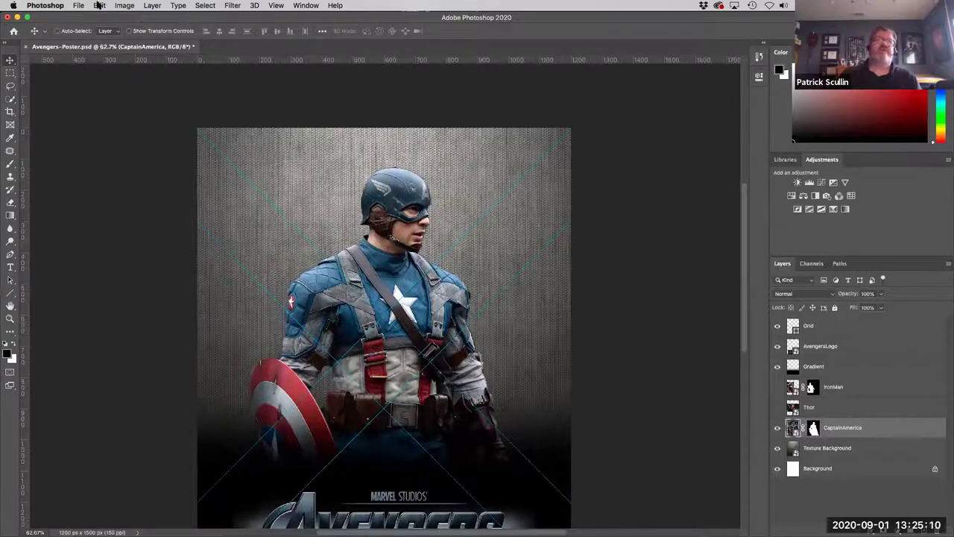
{"action": "left_click", "coordinate": [100, 5]}
{"action": "mouse_move", "coordinate": [145, 236]}
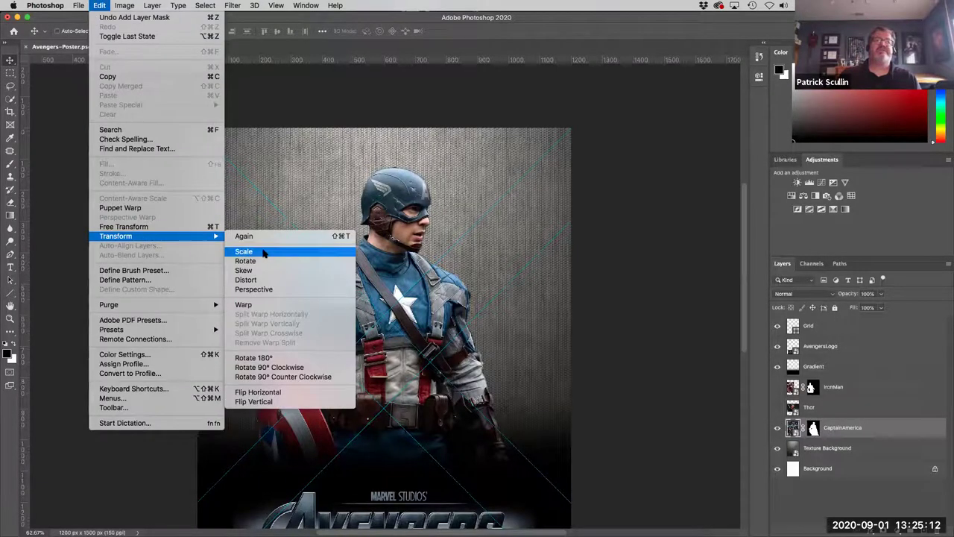
{"action": "left_click", "coordinate": [244, 252]}
{"action": "left_click_drag", "start_coordinate": [208, 127], "coordinate": [272, 213]}
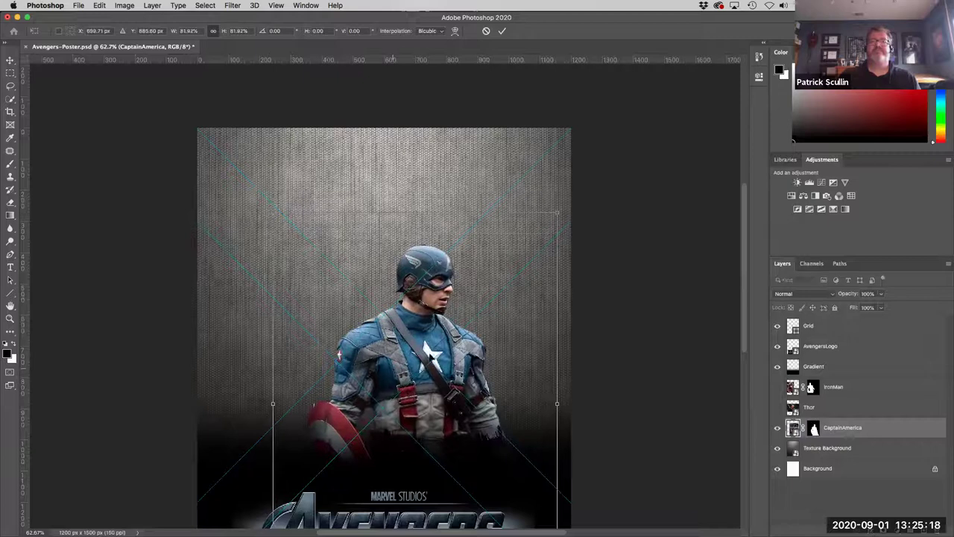
{"action": "left_click_drag", "start_coordinate": [418, 313], "coordinate": [488, 288]}
{"action": "left_click_drag", "start_coordinate": [633, 189], "coordinate": [649, 152]}
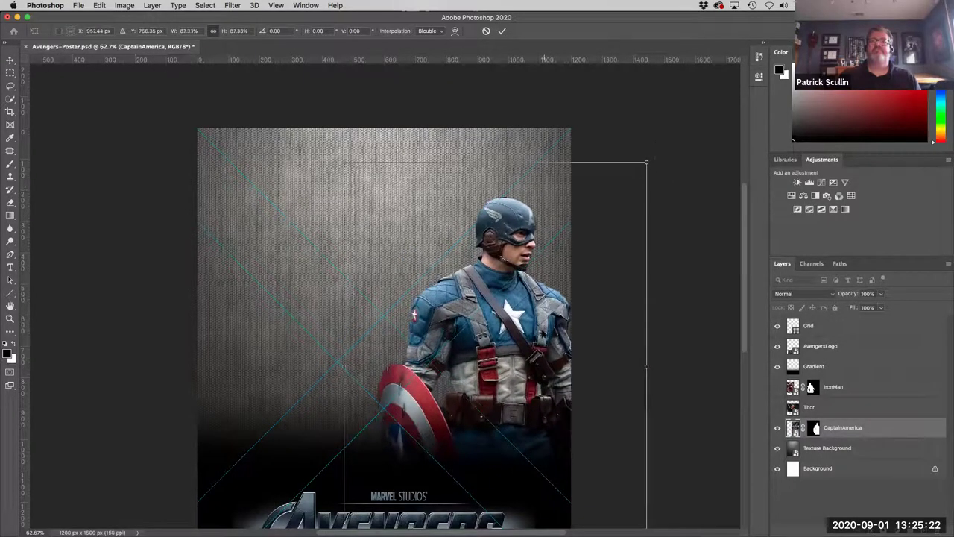
{"action": "mouse_move", "coordinate": [542, 328]}
{"action": "left_mouse_down"}
{"action": "mouse_move", "coordinate": [539, 340]}
{"action": "mouse_move", "coordinate": [534, 333]}
{"action": "left_mouse_up"}
Commit Captain America's transform, unhide Iron Man, stack Captain America above him, and nudge Iron Man up-left.
{"action": "key", "text": "Return"}
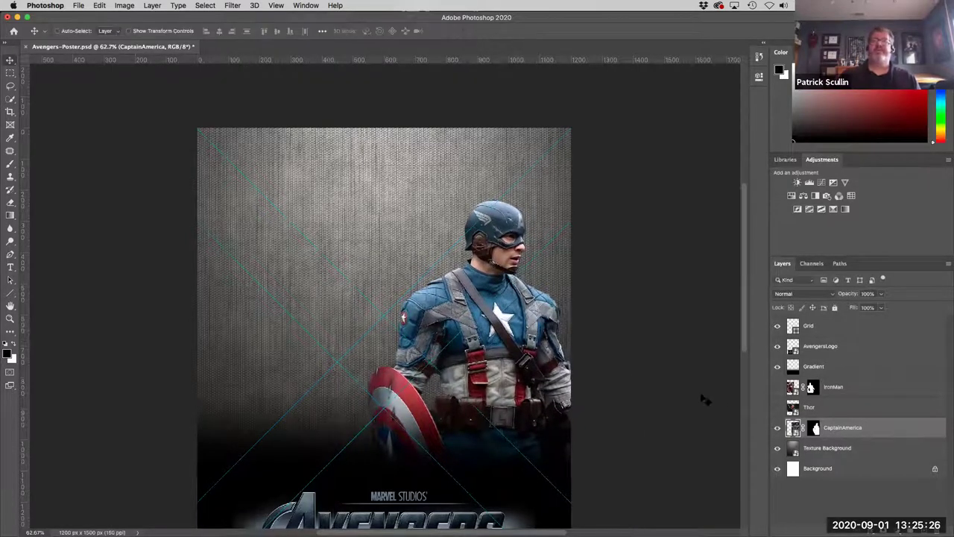
{"action": "left_click", "coordinate": [777, 387]}
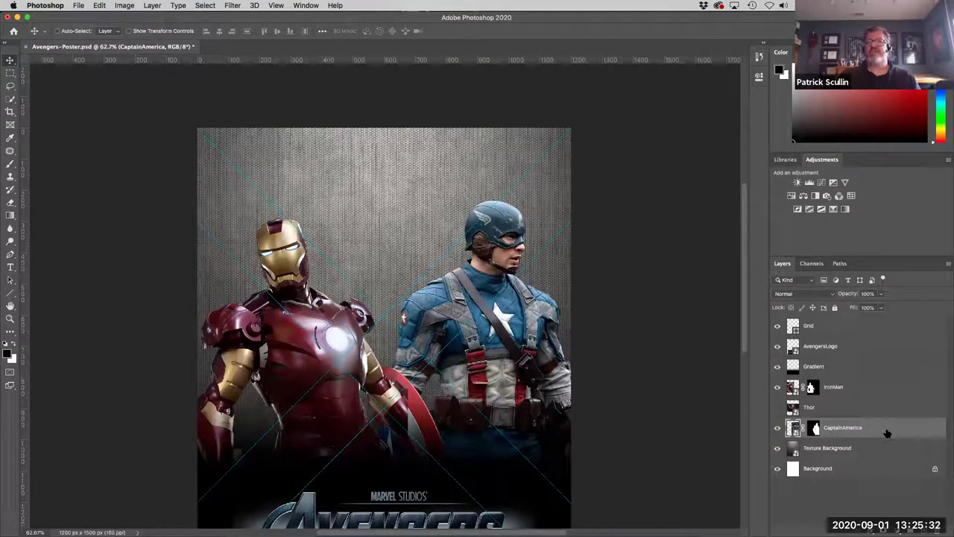
{"action": "left_click_drag", "start_coordinate": [887, 433], "coordinate": [882, 387]}
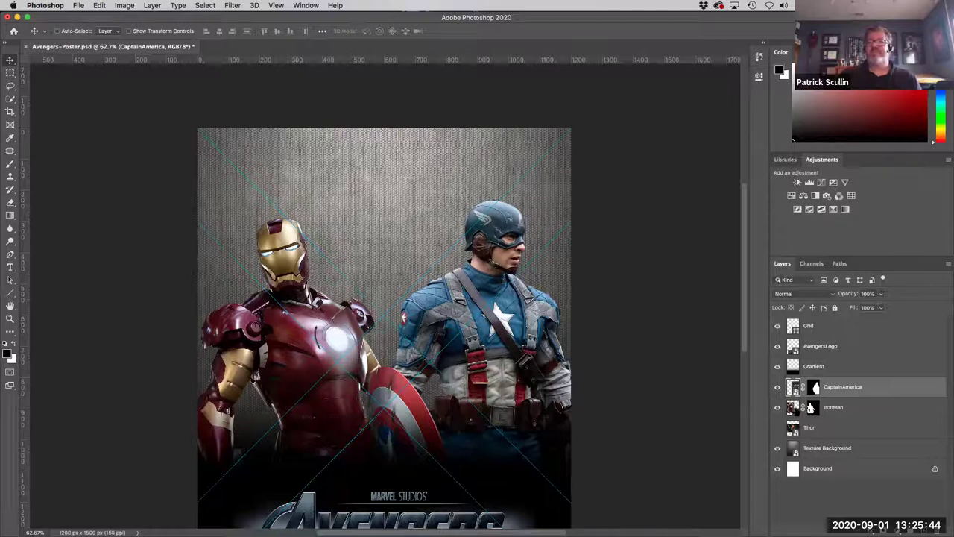
{"action": "key", "text": "alt+bracketleft"}
{"action": "mouse_move", "coordinate": [284, 316]}
{"action": "left_mouse_down"}
{"action": "mouse_move", "coordinate": [272, 305]}
{"action": "mouse_move", "coordinate": [294, 331]}
{"action": "left_mouse_up"}
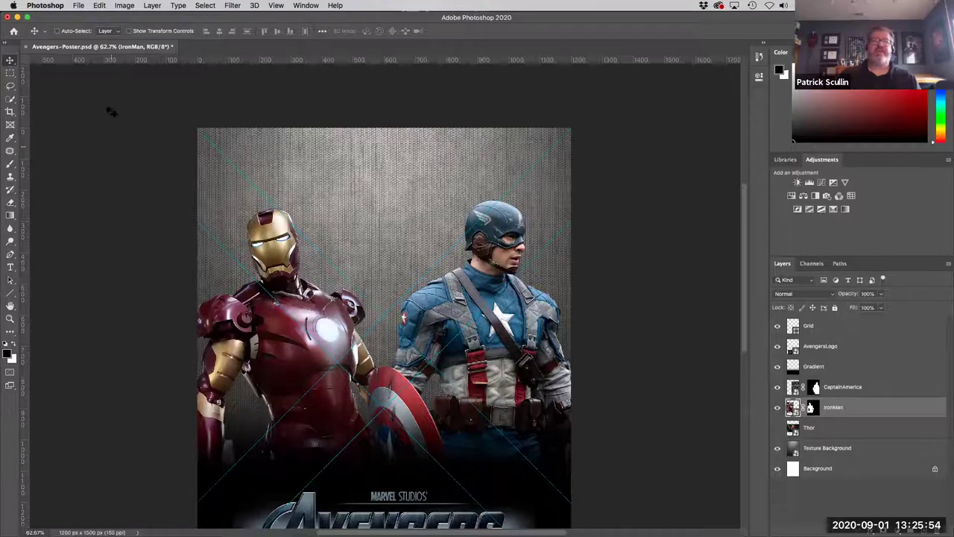
Scale the Iron Man layer down to about 96%.
{"action": "left_click", "coordinate": [99, 5]}
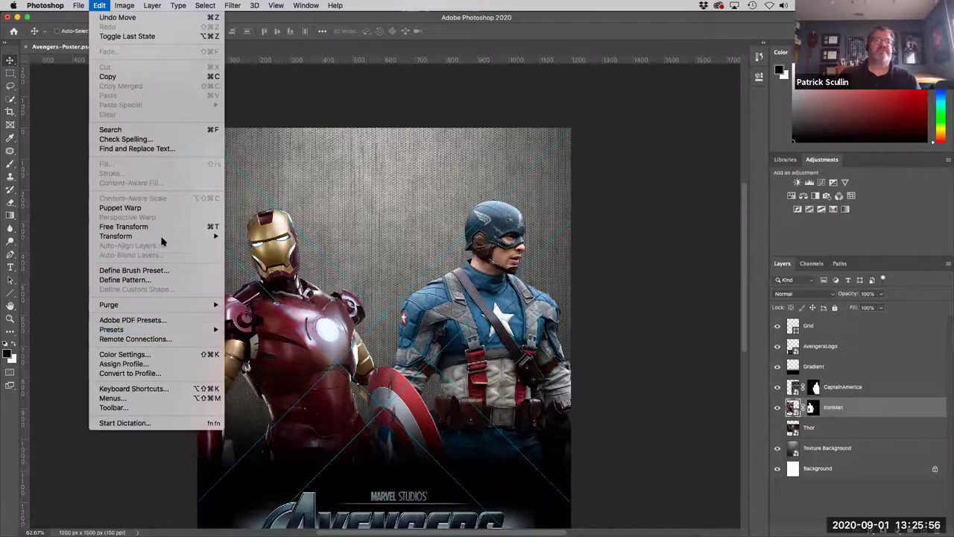
{"action": "key", "text": "Escape"}
{"action": "left_click", "coordinate": [100, 5]}
{"action": "mouse_move", "coordinate": [136, 241]}
{"action": "left_click", "coordinate": [241, 251]}
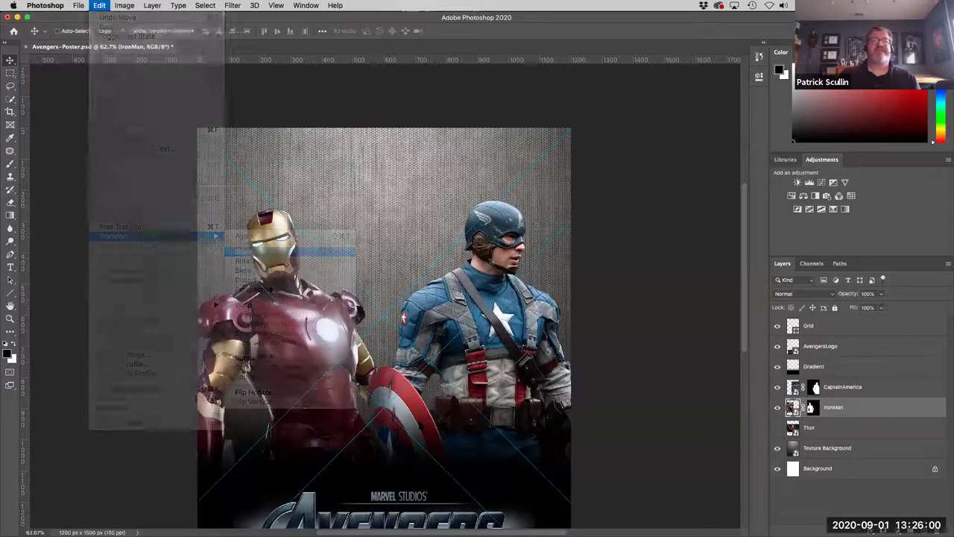
{"action": "scroll", "coordinate": [411, 402], "scroll_direction": "down", "scroll_amount": 3}
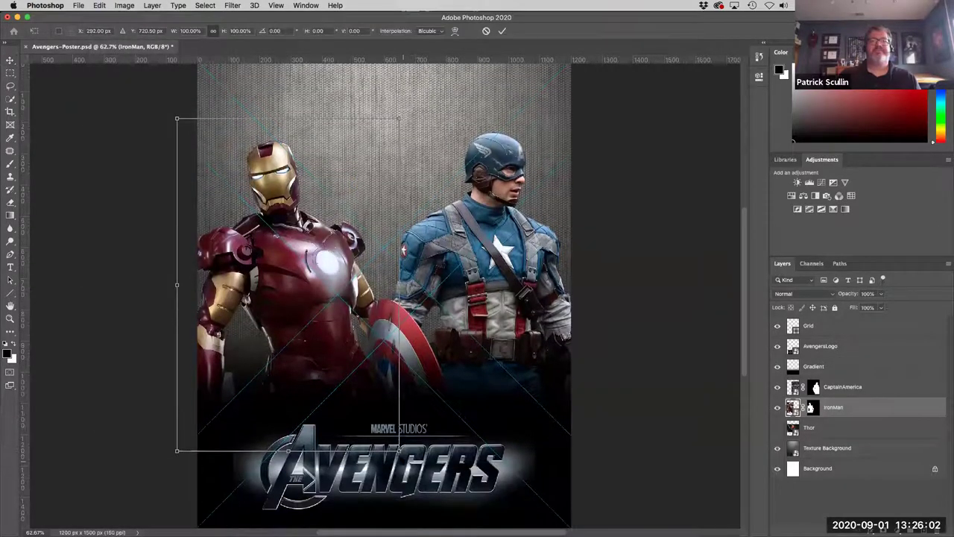
{"action": "left_click_drag", "start_coordinate": [400, 451], "coordinate": [389, 437]}
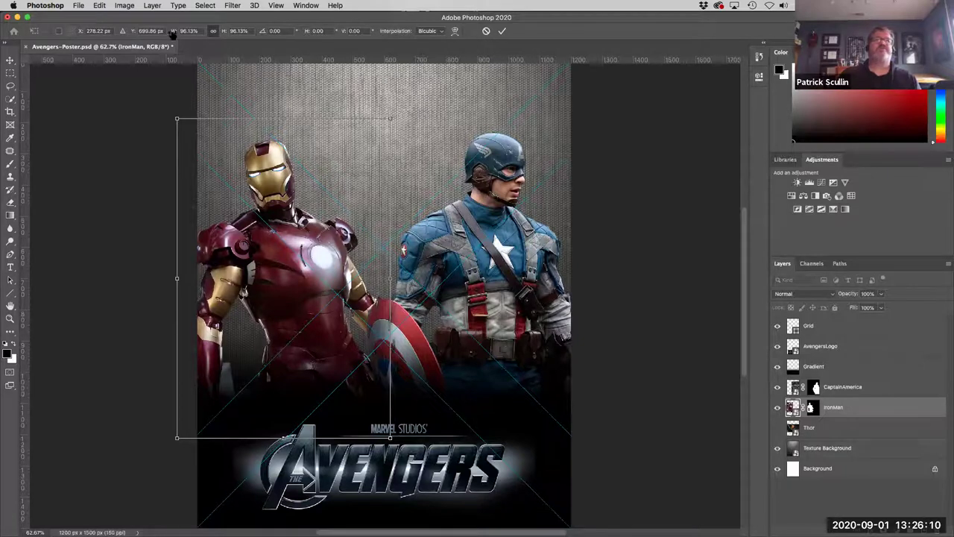
Rotate Iron Man by about 4.6 degrees and commit the transform.
{"action": "left_click", "coordinate": [104, 7]}
{"action": "mouse_move", "coordinate": [133, 237]}
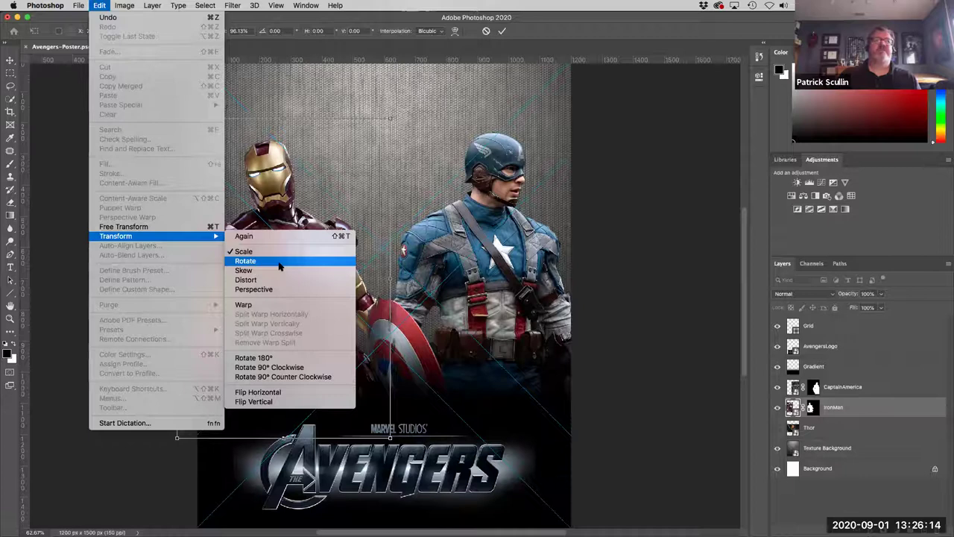
{"action": "left_click", "coordinate": [279, 266]}
{"action": "left_click_drag", "start_coordinate": [283, 111], "coordinate": [295, 106]}
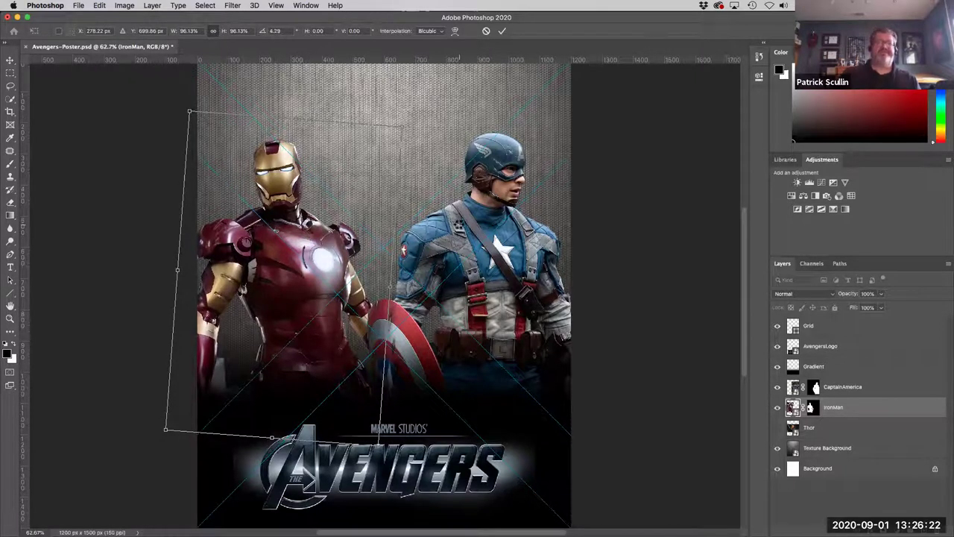
{"action": "key", "text": "Return"}
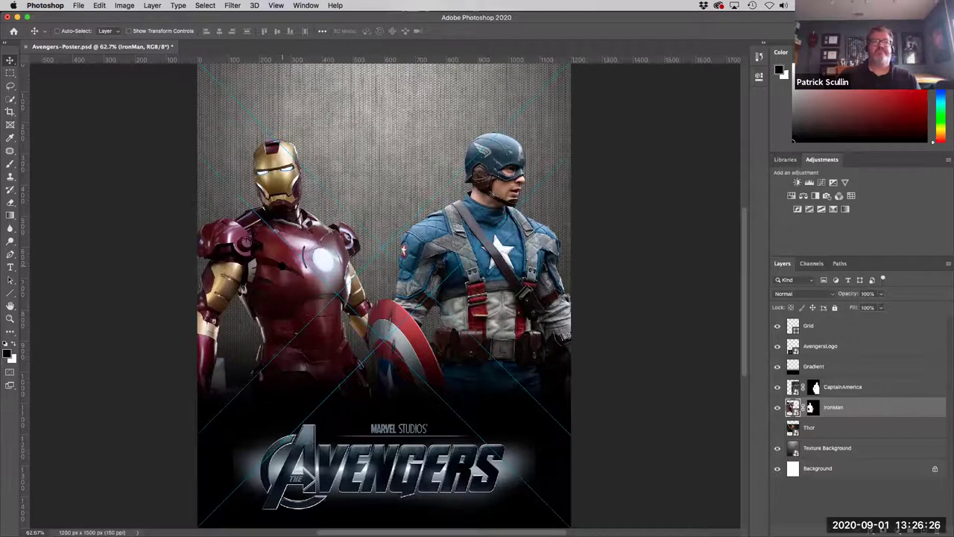
Show the Thor layer and move Thor higher in the composition.
{"action": "scroll", "coordinate": [548, 344], "scroll_direction": "up", "scroll_amount": 2}
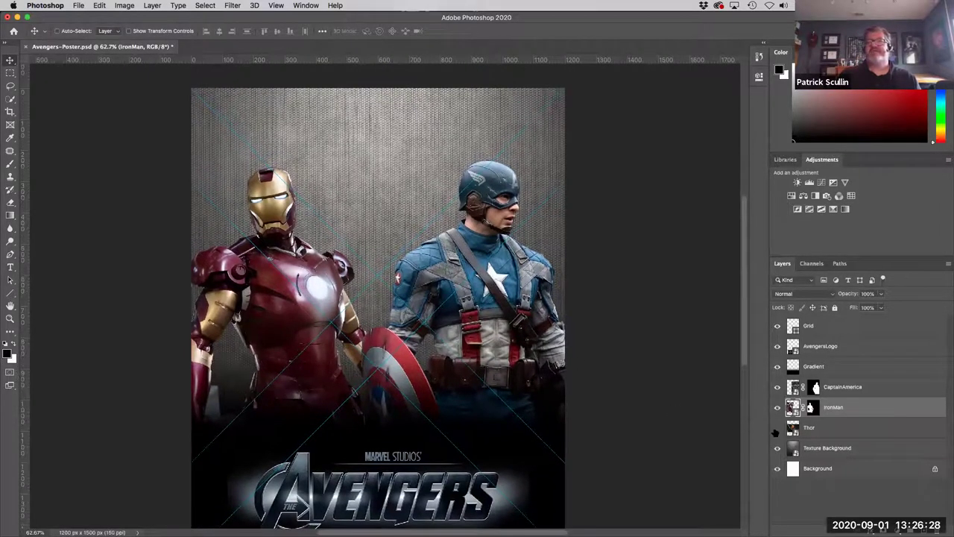
{"action": "left_click", "coordinate": [777, 428]}
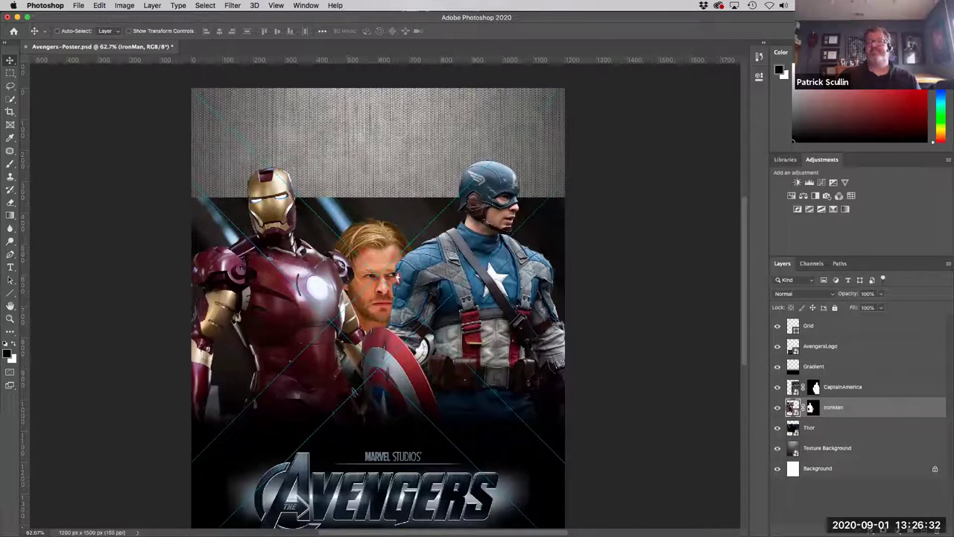
{"action": "left_click", "coordinate": [857, 427]}
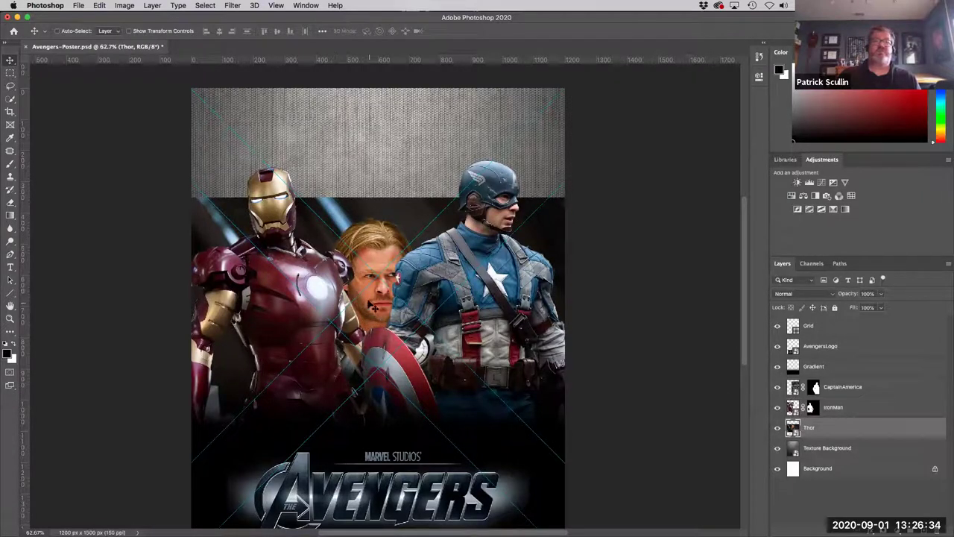
{"action": "left_click_drag", "start_coordinate": [370, 279], "coordinate": [367, 217]}
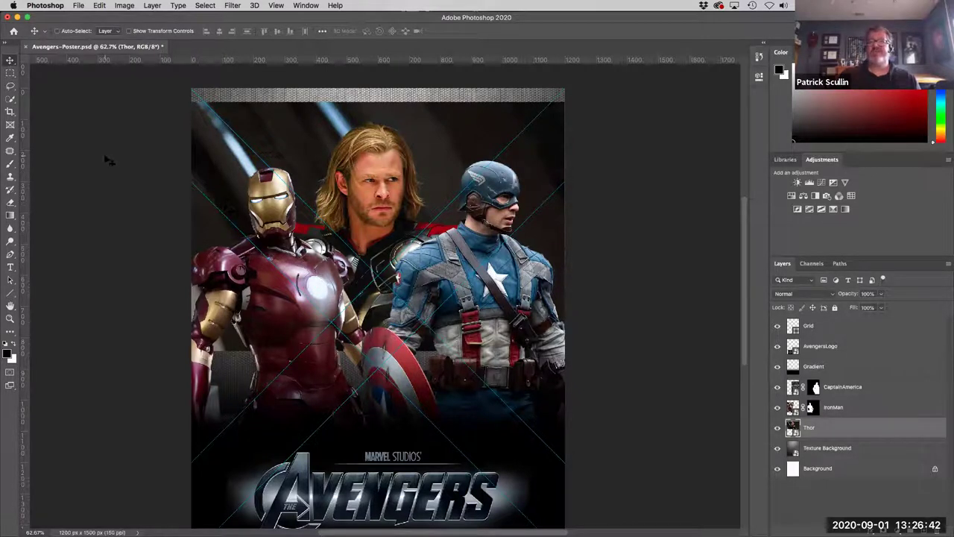
Quick-select Thor's hair, face and body, subtracting Iron Man's area from the selection.
{"action": "left_click", "coordinate": [10, 99]}
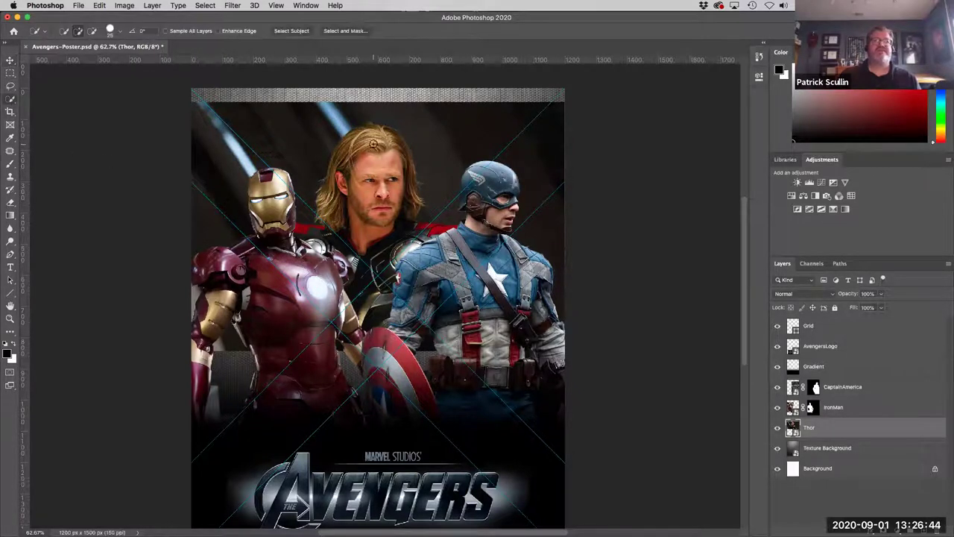
{"action": "key", "text": "bracketright"}
{"action": "key", "text": "bracketright"}
{"action": "key", "text": "bracketright"}
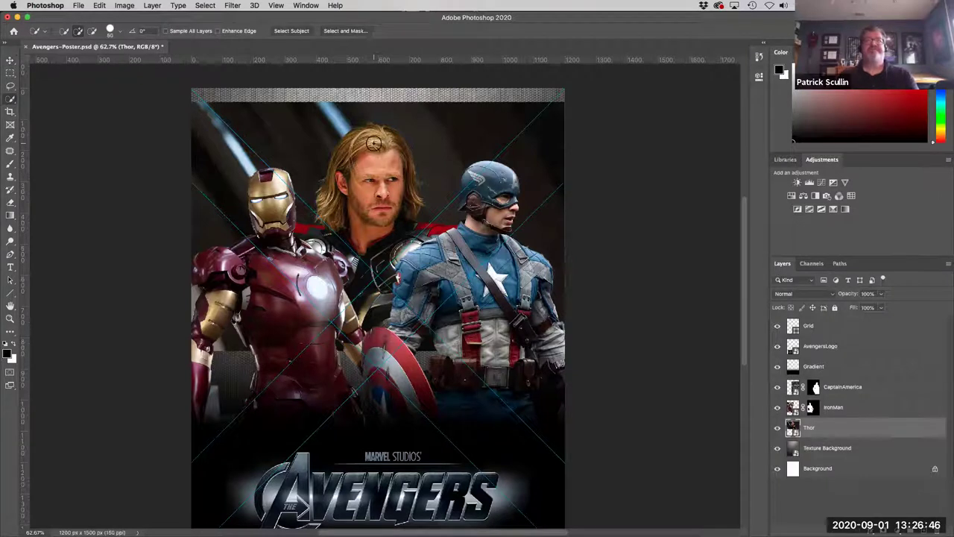
{"action": "mouse_move", "coordinate": [373, 143]}
{"action": "left_mouse_down"}
{"action": "mouse_move", "coordinate": [360, 230]}
{"action": "mouse_move", "coordinate": [355, 192]}
{"action": "mouse_move", "coordinate": [337, 215]}
{"action": "mouse_move", "coordinate": [325, 182]}
{"action": "mouse_move", "coordinate": [349, 146]}
{"action": "mouse_move", "coordinate": [374, 134]}
{"action": "mouse_move", "coordinate": [391, 147]}
{"action": "mouse_move", "coordinate": [399, 208]}
{"action": "mouse_move", "coordinate": [395, 146]}
{"action": "mouse_move", "coordinate": [414, 197]}
{"action": "left_mouse_up"}
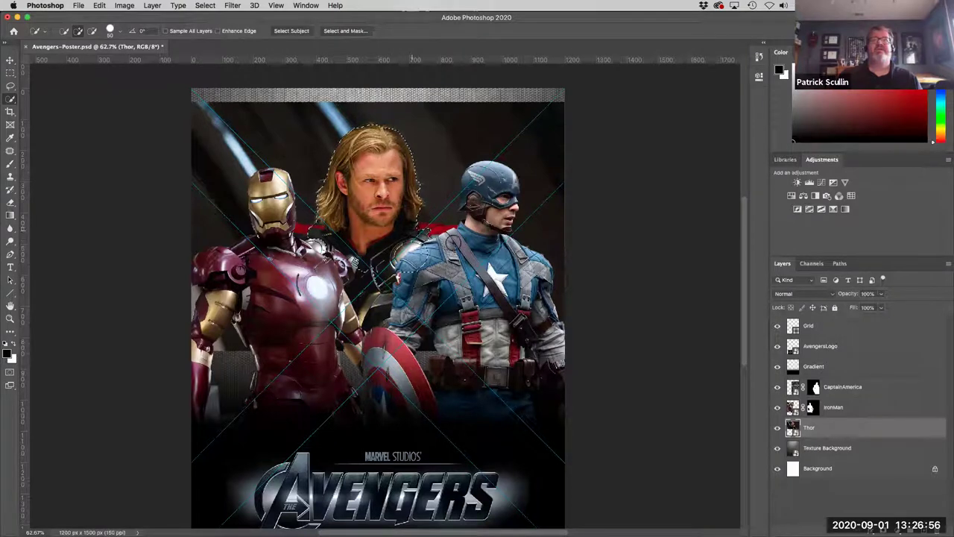
{"action": "left_click_drag", "start_coordinate": [463, 251], "coordinate": [460, 288]}
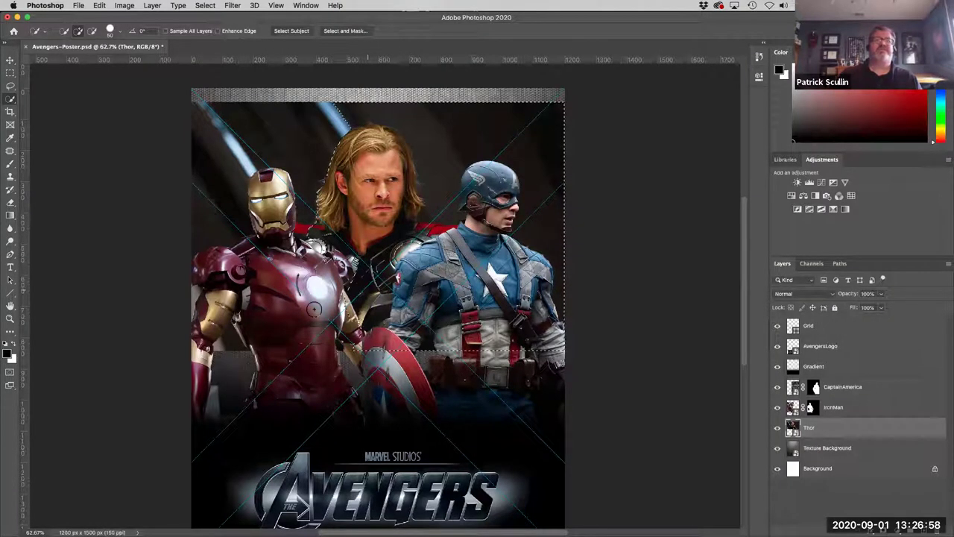
{"action": "left_click_drag", "start_coordinate": [272, 202], "coordinate": [308, 155]}
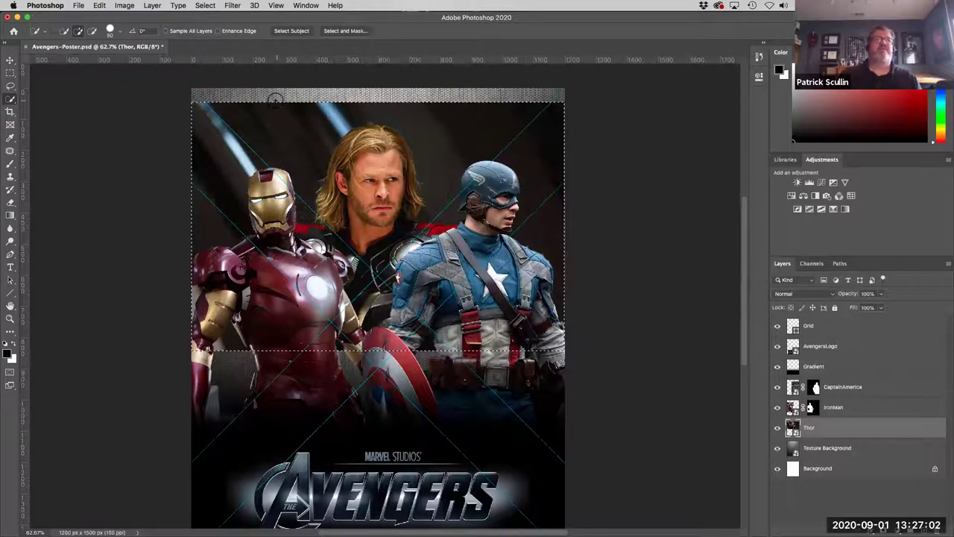
{"action": "key", "text": "super+z"}
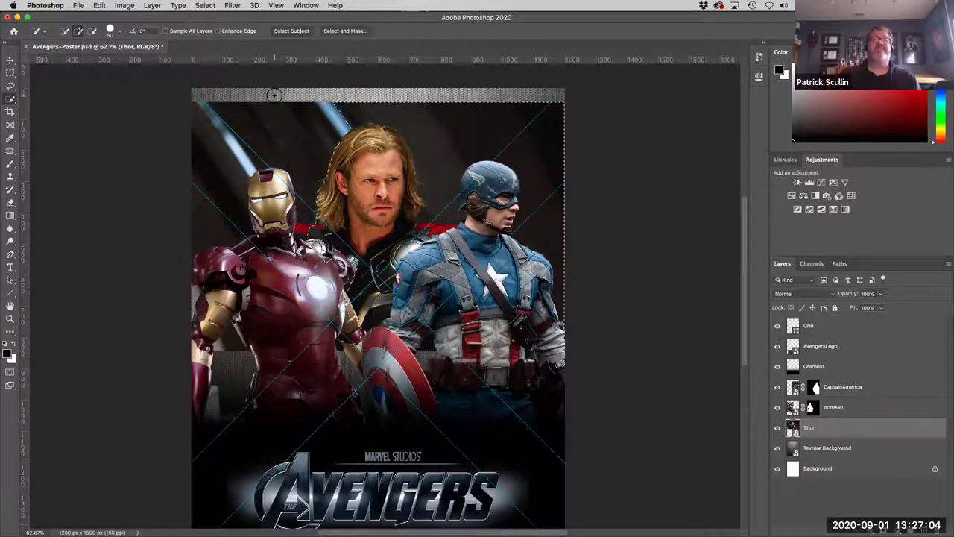
{"action": "mouse_move", "coordinate": [275, 95]}
{"action": "left_mouse_down"}
{"action": "mouse_move", "coordinate": [337, 110]}
{"action": "mouse_move", "coordinate": [416, 103]}
{"action": "mouse_move", "coordinate": [512, 253]}
{"action": "mouse_move", "coordinate": [522, 242]}
{"action": "mouse_move", "coordinate": [514, 246]}
{"action": "left_mouse_up"}
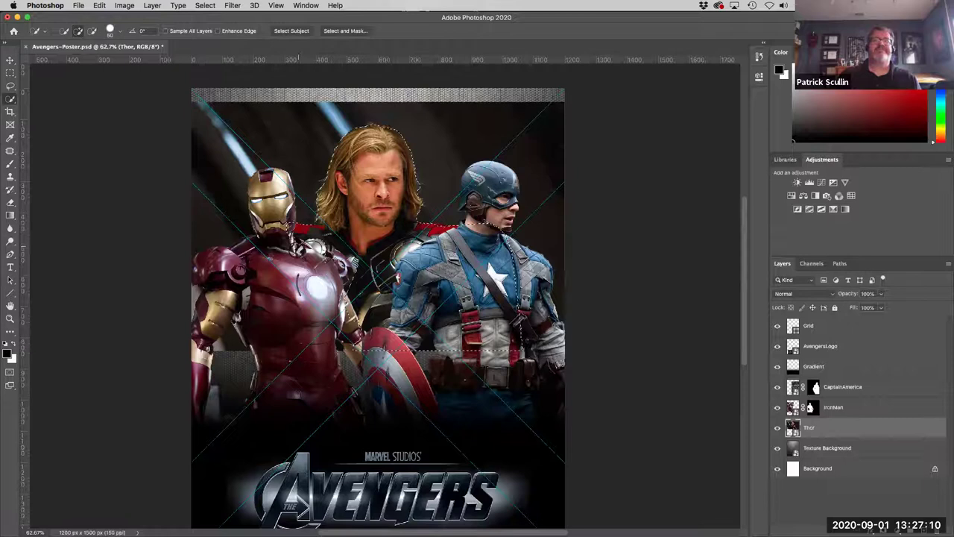
{"action": "mouse_move", "coordinate": [295, 290]}
{"action": "left_mouse_down"}
{"action": "mouse_move", "coordinate": [305, 260]}
{"action": "mouse_move", "coordinate": [282, 282]}
{"action": "mouse_move", "coordinate": [187, 153]}
{"action": "mouse_move", "coordinate": [254, 102]}
{"action": "left_mouse_up"}
{"action": "left_click", "coordinate": [231, 197], "text": "alt"}
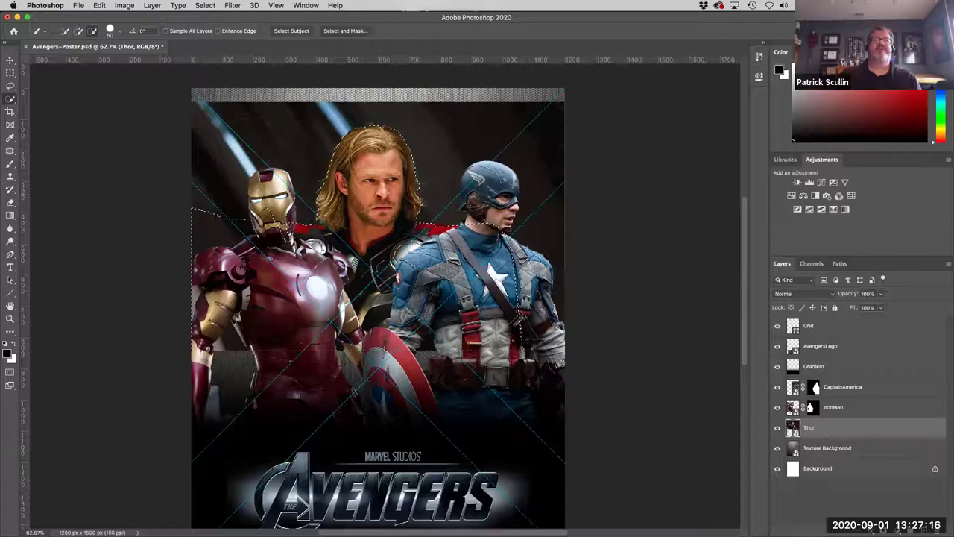
{"action": "mouse_move", "coordinate": [224, 217]}
{"action": "left_mouse_down"}
{"action": "mouse_move", "coordinate": [197, 231]}
{"action": "mouse_move", "coordinate": [216, 253]}
{"action": "left_mouse_up"}
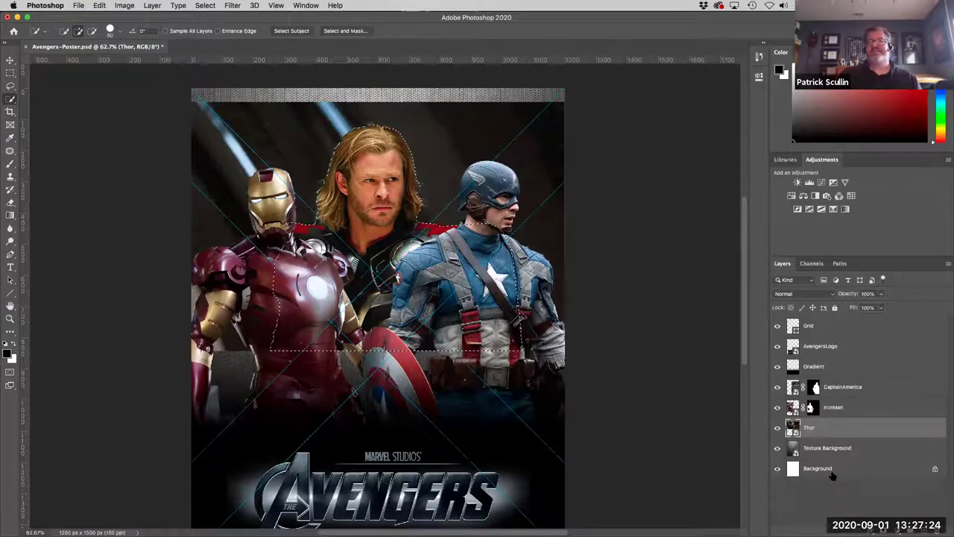
Add a layer mask to Thor from the current selection.
{"action": "left_click", "coordinate": [881, 531]}
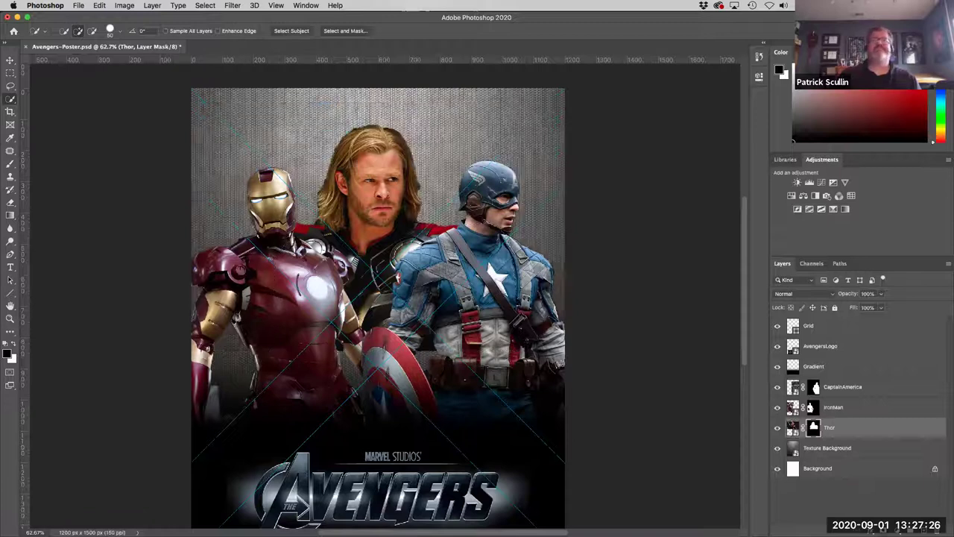
{"action": "left_click", "coordinate": [103, 6]}
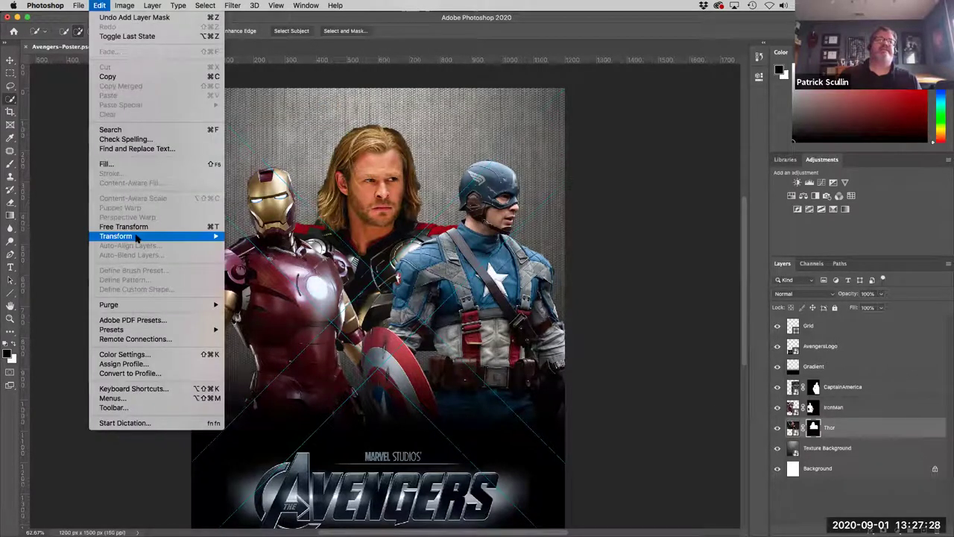
{"action": "left_click", "coordinate": [501, 142]}
Free-transform Thor down to about 71% and place him between Iron Man and Captain America.
{"action": "key", "text": "super+t"}
{"action": "left_click_drag", "start_coordinate": [565, 101], "coordinate": [512, 139]}
{"action": "left_click_drag", "start_coordinate": [359, 211], "coordinate": [394, 191]}
{"action": "left_click_drag", "start_coordinate": [546, 118], "coordinate": [527, 128]}
{"action": "mouse_move", "coordinate": [378, 174]}
{"action": "left_mouse_down"}
{"action": "mouse_move", "coordinate": [372, 190]}
{"action": "mouse_move", "coordinate": [367, 177]}
{"action": "left_mouse_up"}
{"action": "left_click_drag", "start_coordinate": [520, 128], "coordinate": [497, 145]}
{"action": "left_click_drag", "start_coordinate": [373, 200], "coordinate": [386, 181]}
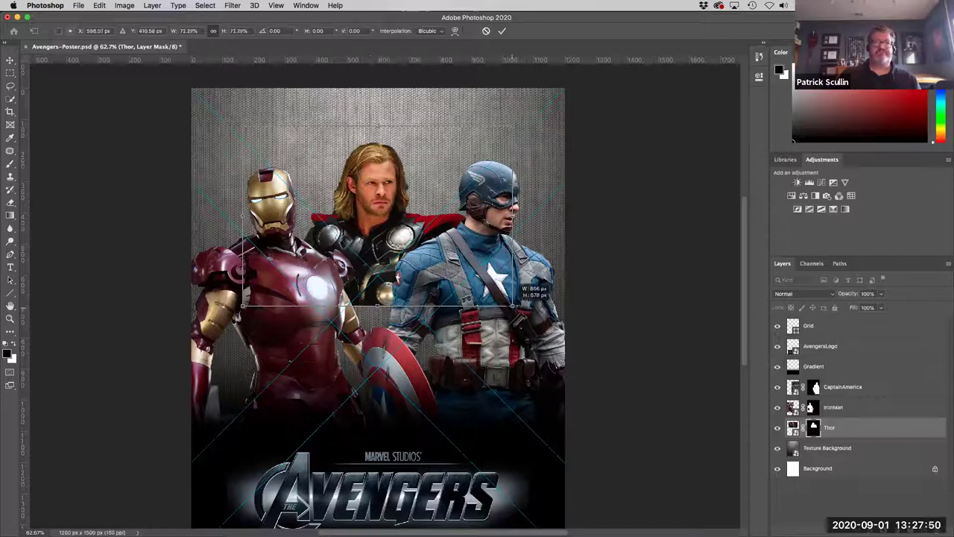
{"action": "left_click_drag", "start_coordinate": [514, 305], "coordinate": [511, 303]}
{"action": "left_click_drag", "start_coordinate": [389, 220], "coordinate": [391, 223]}
{"action": "key", "text": "Return"}
{"action": "key", "text": "w"}
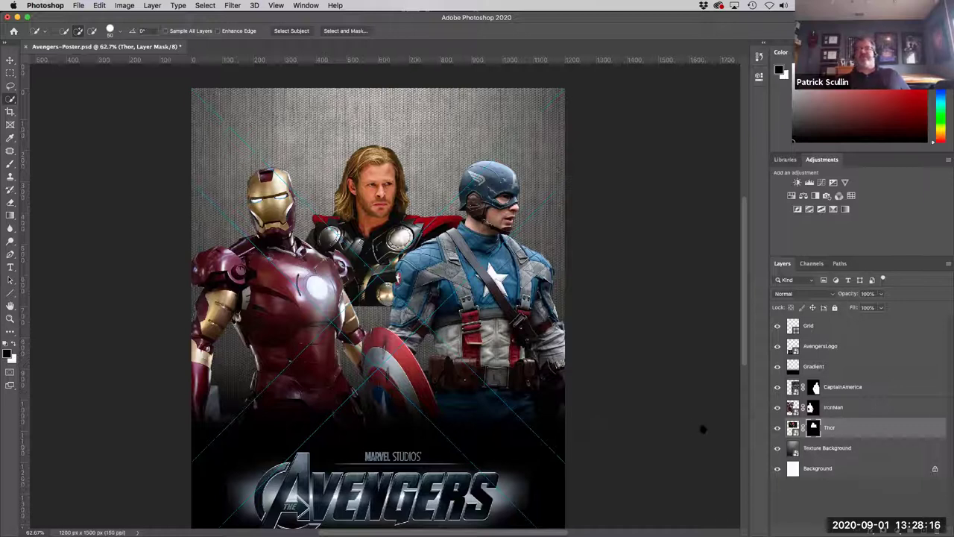
Target Thor's image thumbnail and switch its blend mode to Screen.
{"action": "left_click", "coordinate": [793, 427]}
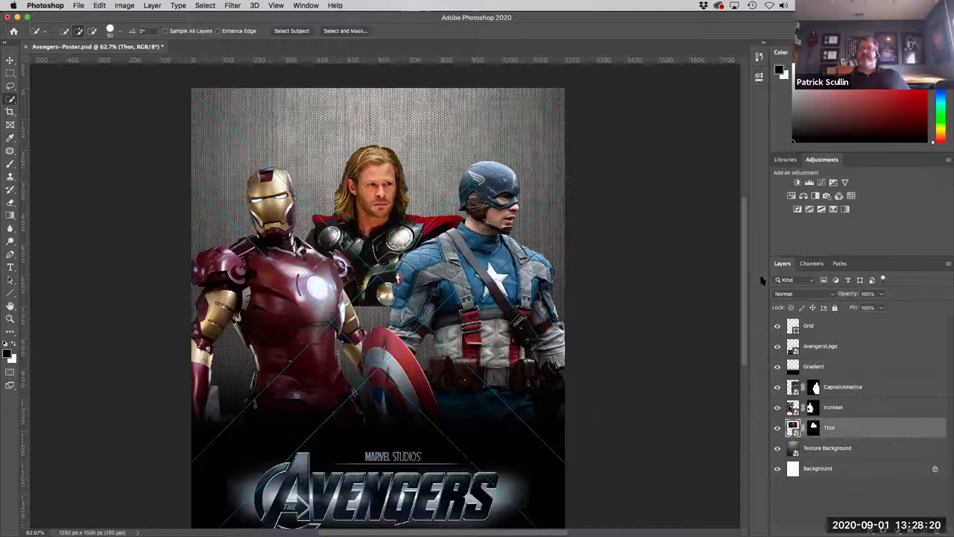
{"action": "left_click", "coordinate": [807, 295]}
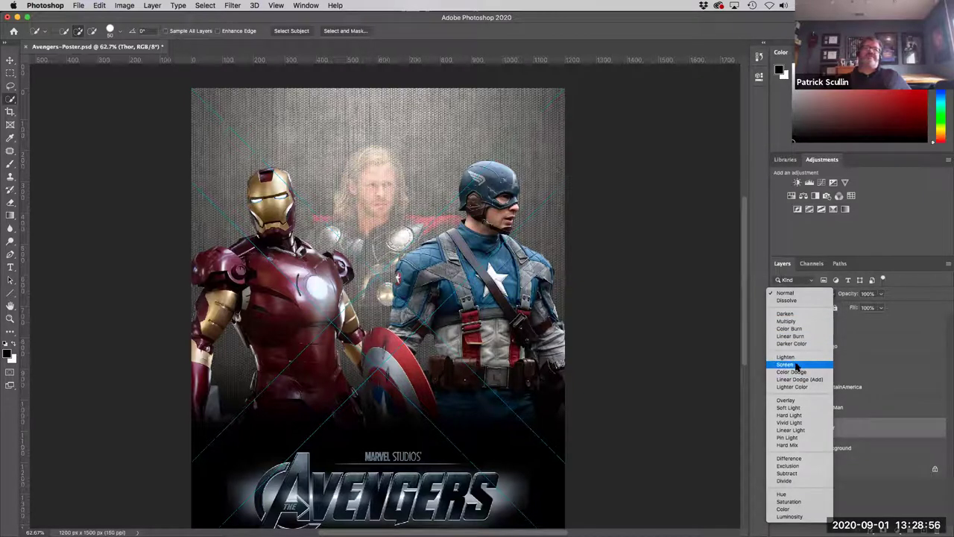
{"action": "left_click", "coordinate": [796, 366]}
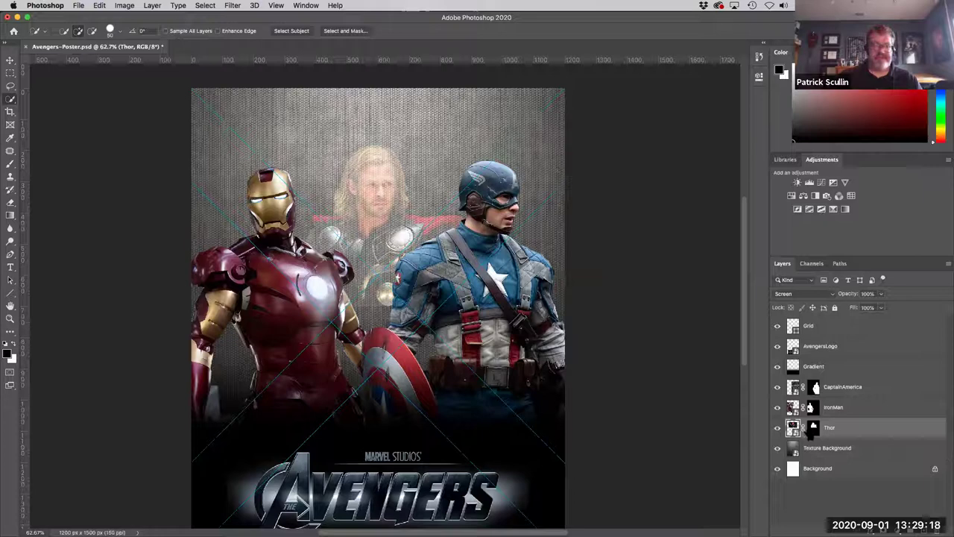
Zoom in to 200% to inspect Thor, then back out to 100%.
{"action": "key", "text": "super+equal"}
{"action": "key", "text": "super+equal"}
{"action": "key", "text": "super+equal"}
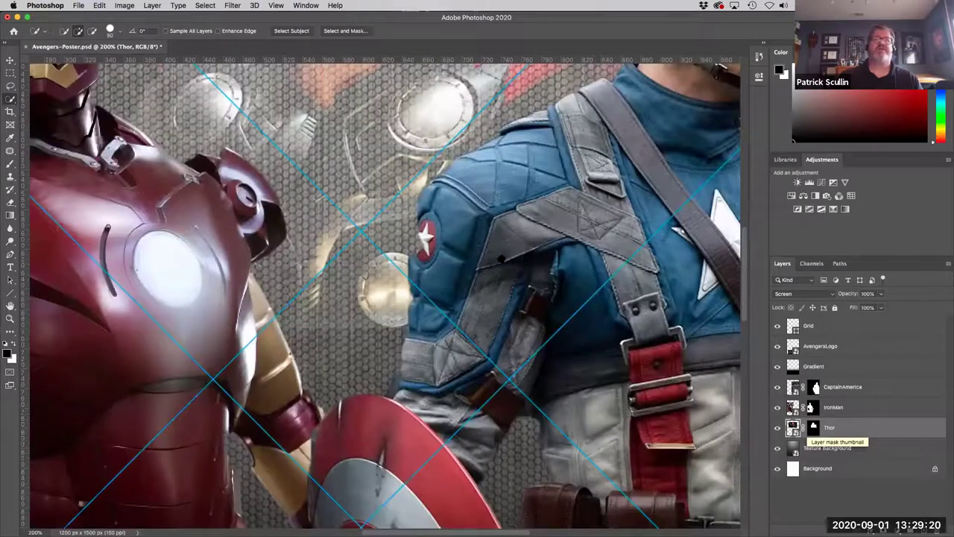
{"action": "scroll", "coordinate": [470, 366], "scroll_direction": "up", "scroll_amount": 10}
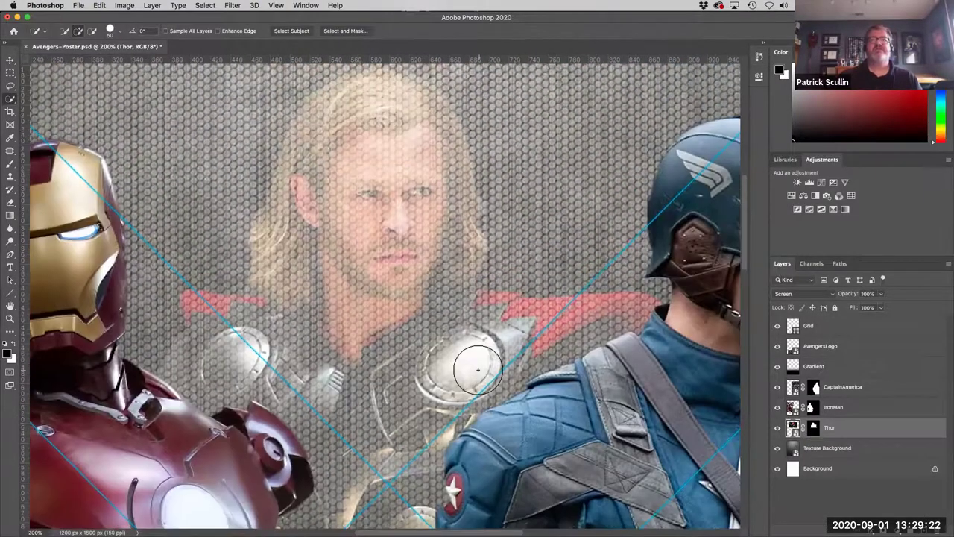
{"action": "key", "text": "super+equal"}
{"action": "key", "text": "super+minus"}
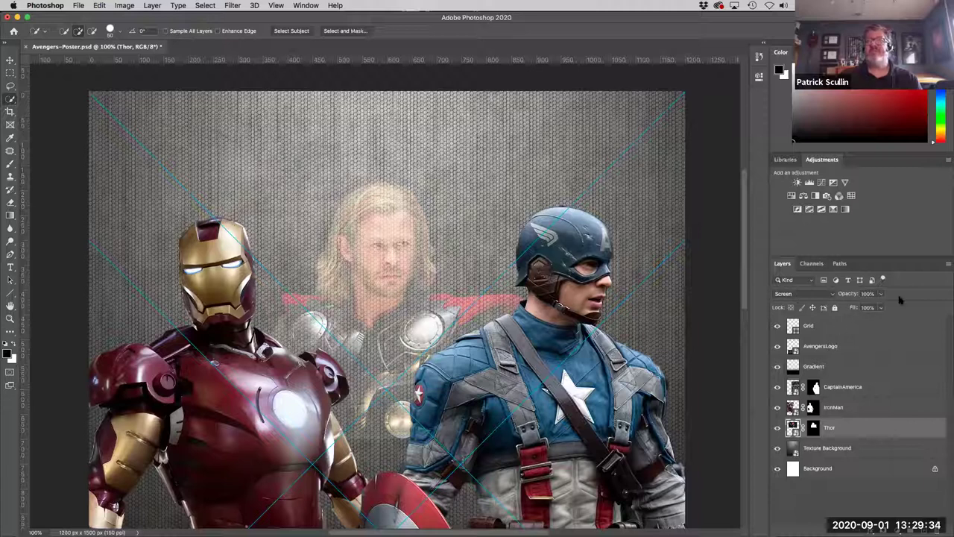
Duplicate the Thor layer as Thor copy and toggle it to compare.
{"action": "left_click", "coordinate": [949, 267]}
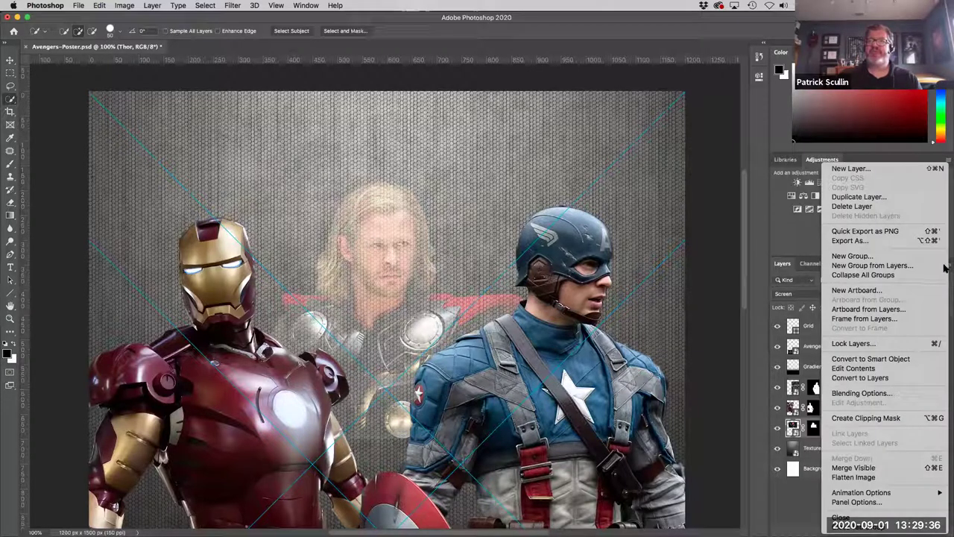
{"action": "left_click", "coordinate": [902, 198]}
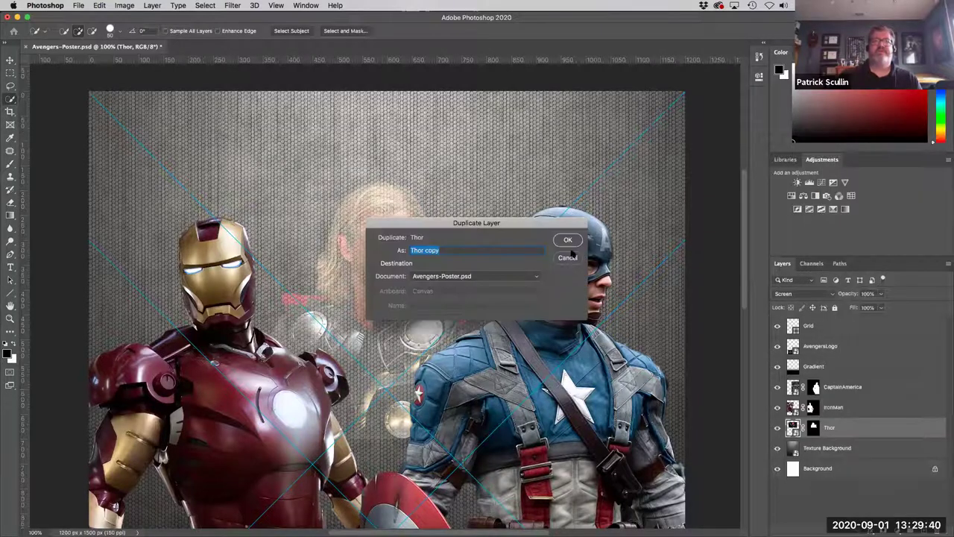
{"action": "left_click", "coordinate": [567, 240]}
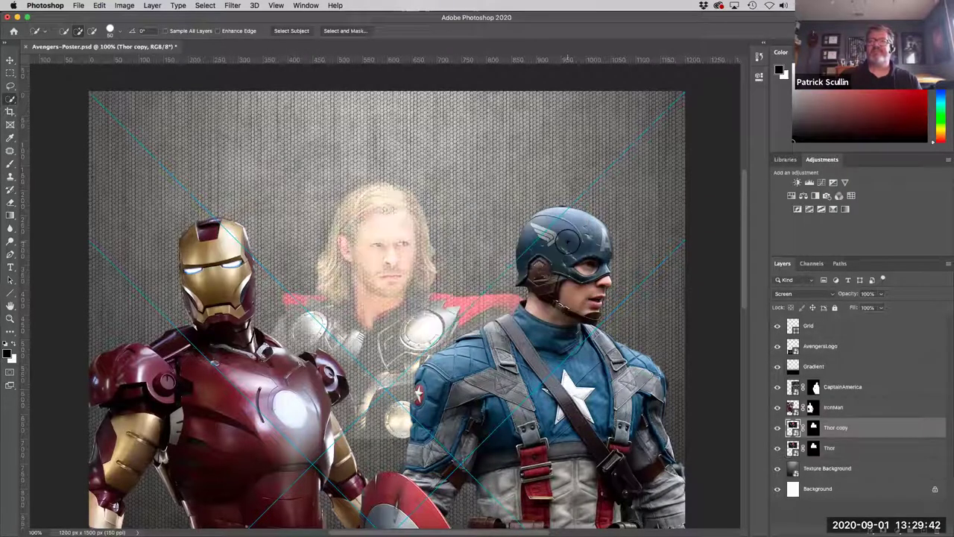
{"action": "left_click", "coordinate": [777, 428]}
{"action": "left_click", "coordinate": [777, 428]}
{"action": "left_click", "coordinate": [777, 428]}
{"action": "left_click", "coordinate": [776, 428]}
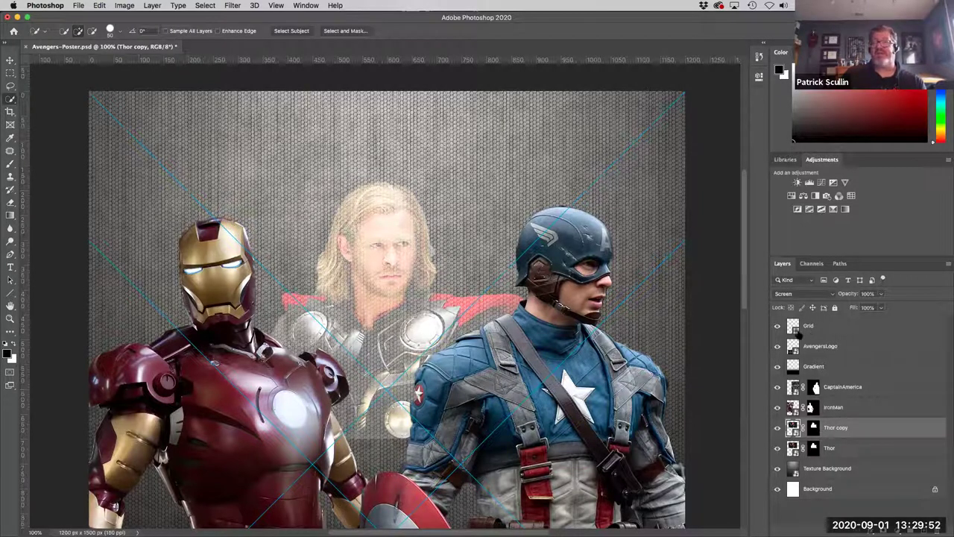
Set Thor copy back to Normal blending, select its mask, and toggle it to compare.
{"action": "left_click", "coordinate": [798, 296]}
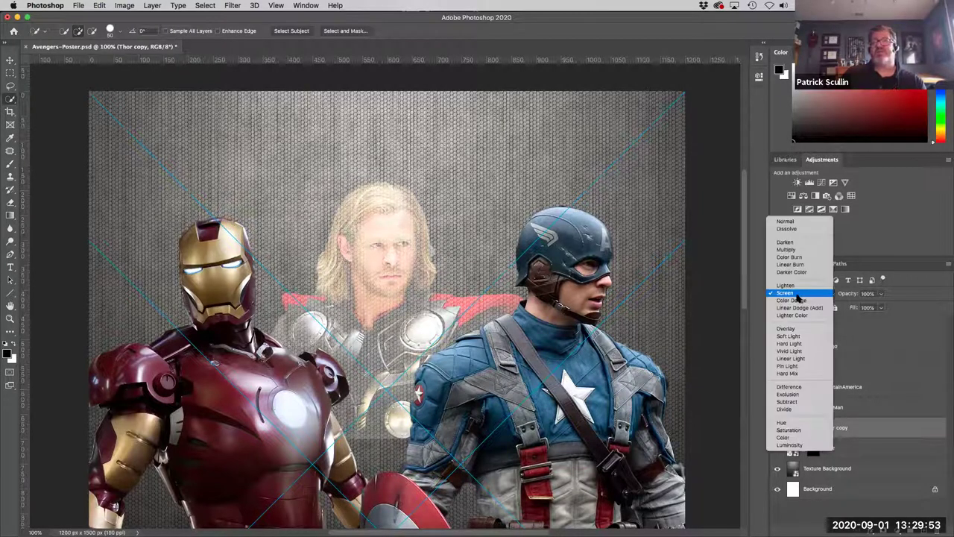
{"action": "left_click", "coordinate": [806, 224]}
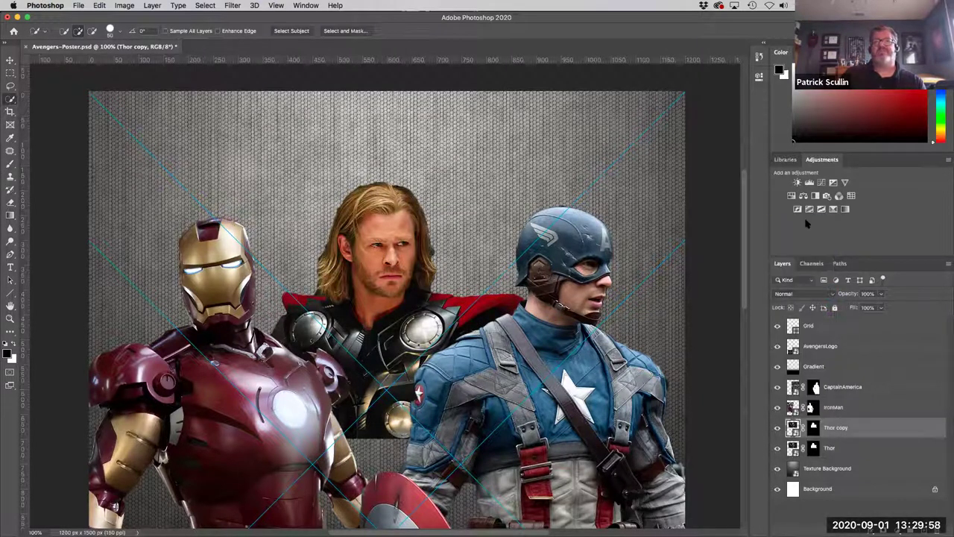
{"action": "left_click", "coordinate": [813, 427]}
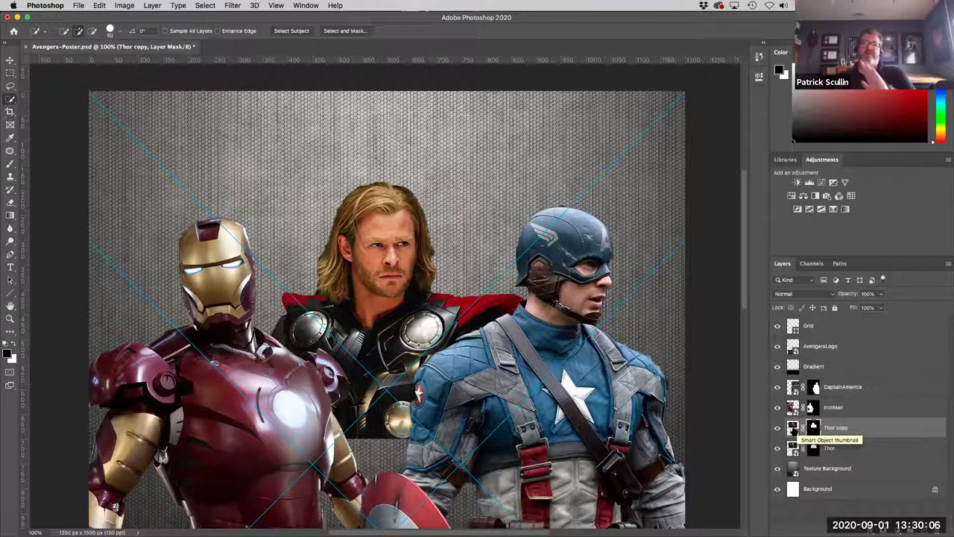
{"action": "left_click", "coordinate": [777, 427]}
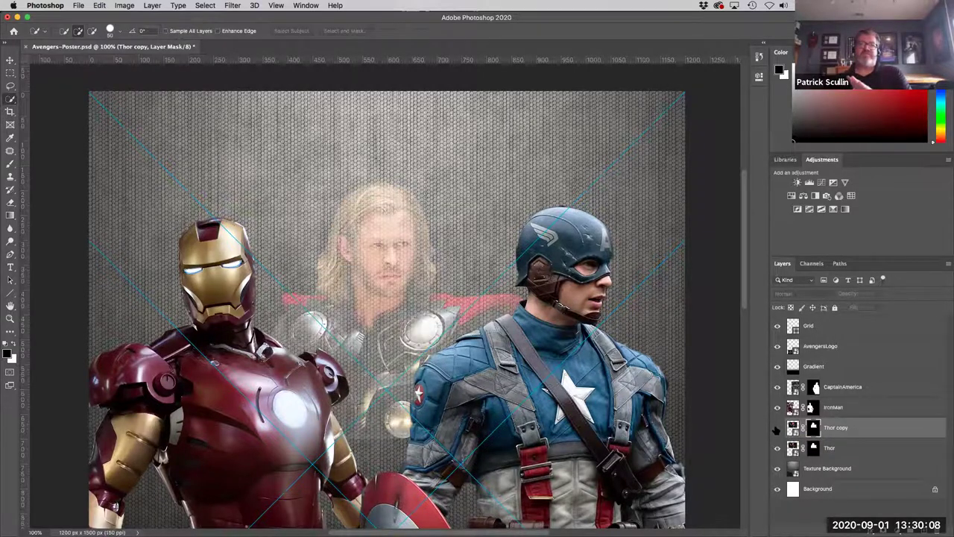
{"action": "left_click", "coordinate": [778, 428]}
{"action": "left_click", "coordinate": [777, 427]}
{"action": "left_click", "coordinate": [778, 427]}
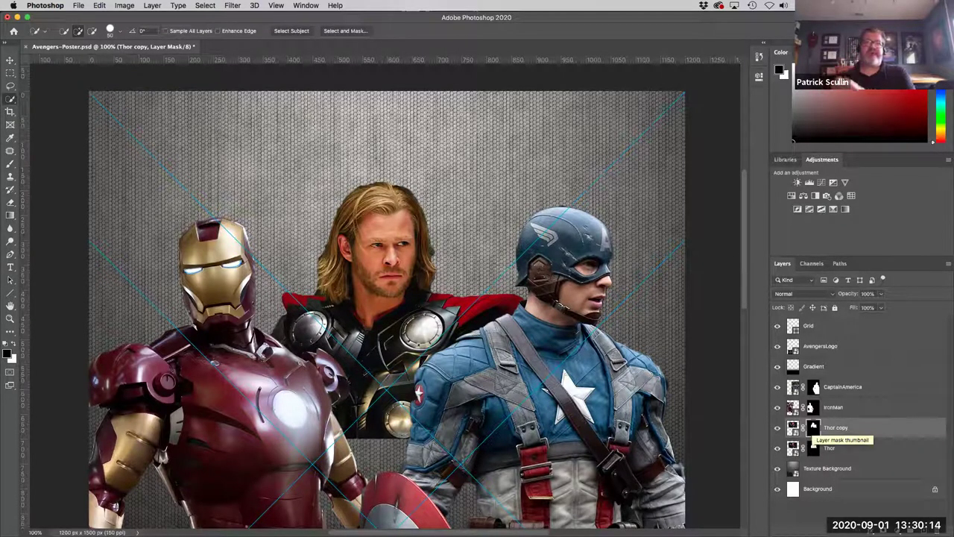
Set up the Brush tool at size 100 with 25% opacity.
{"action": "left_click", "coordinate": [11, 164]}
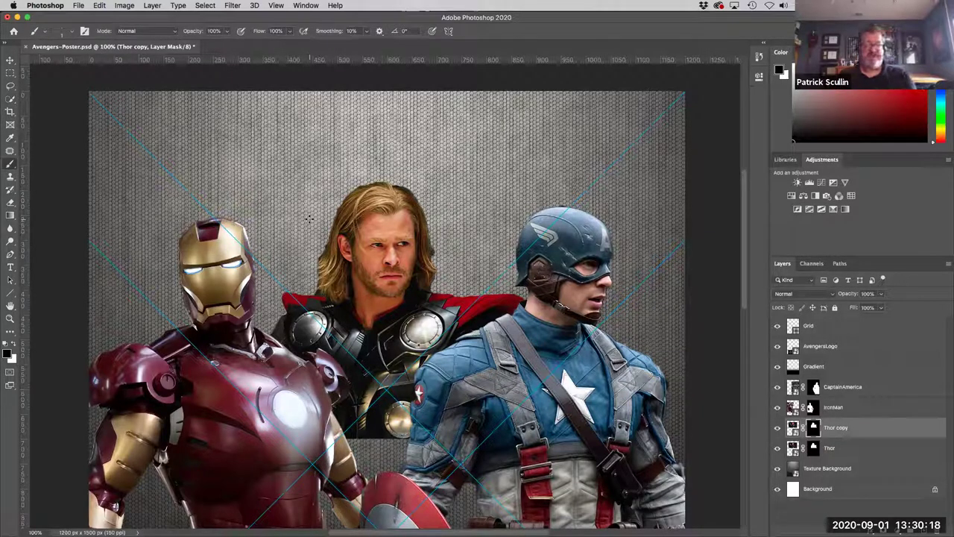
{"action": "key", "text": "bracketright"}
{"action": "key", "text": "bracketright"}
{"action": "key", "text": "bracketright"}
{"action": "key", "text": "bracketright"}
{"action": "key", "text": "bracketright"}
{"action": "key", "text": "bracketright"}
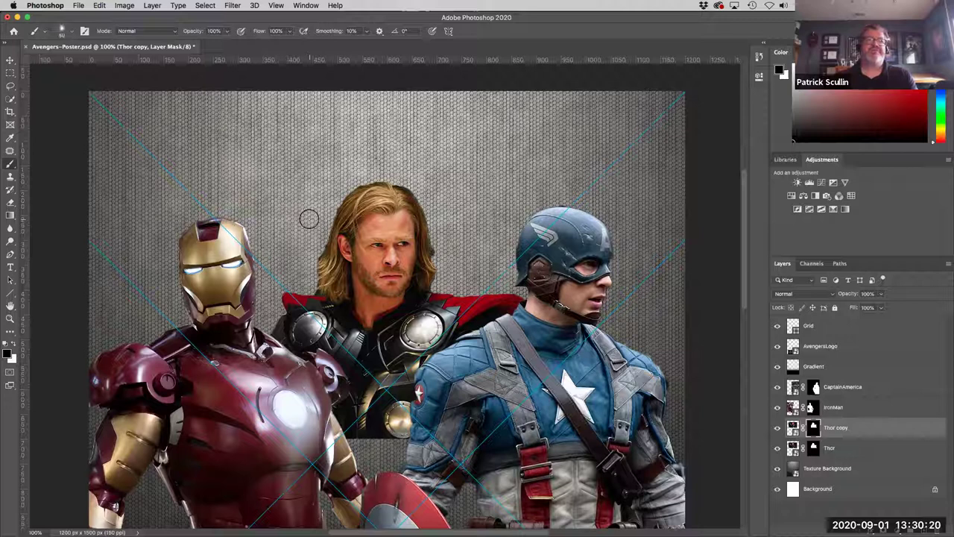
{"action": "key", "text": "bracketright"}
{"action": "key", "text": "bracketright"}
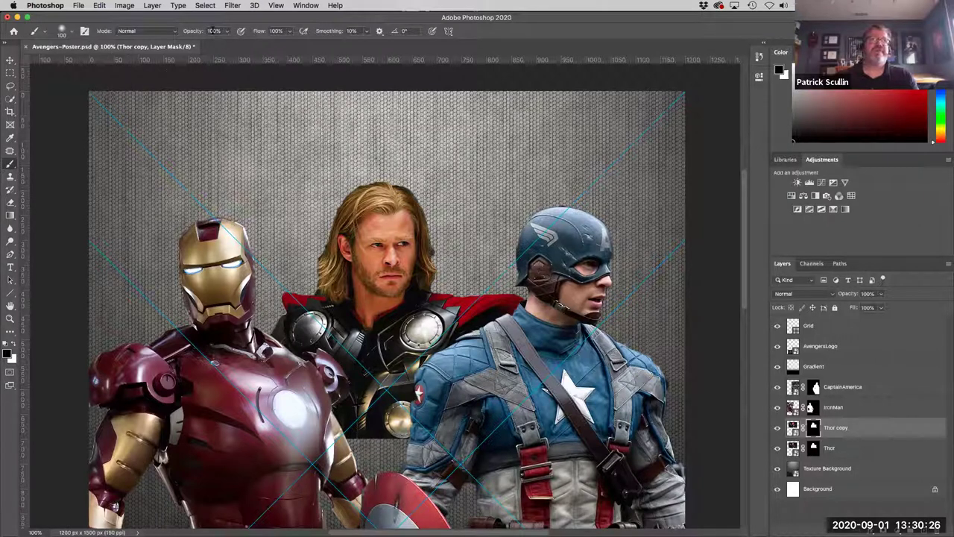
{"action": "left_click", "coordinate": [215, 31]}
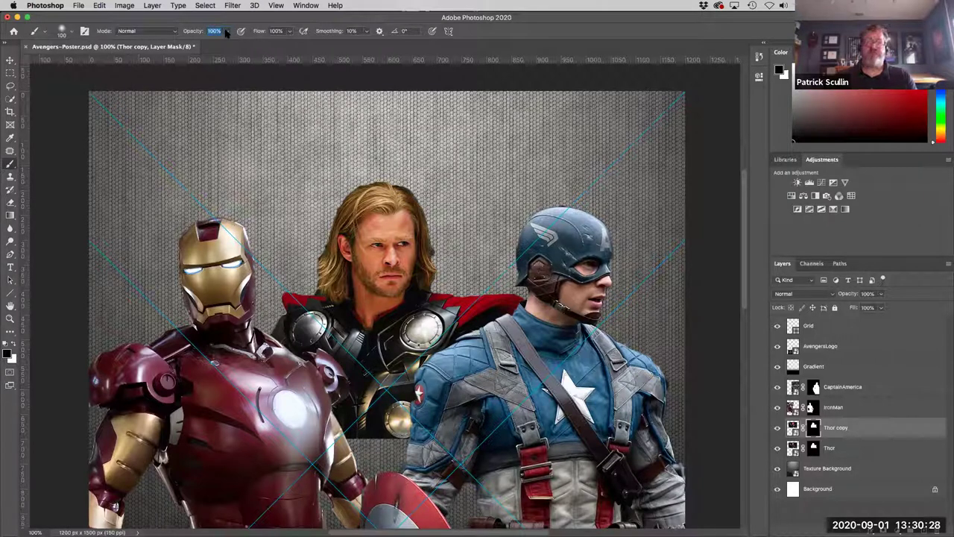
{"action": "type", "text": "25"}
{"action": "key", "text": "Return"}
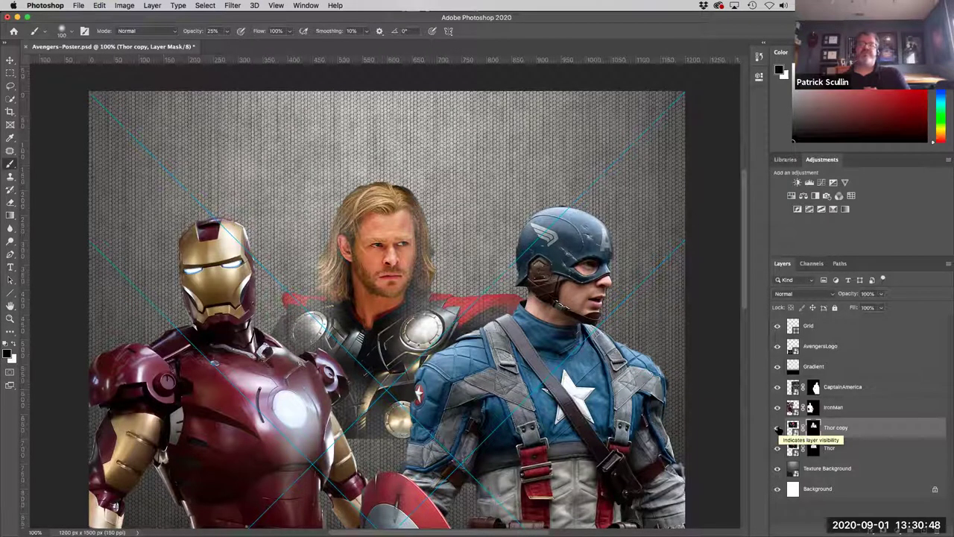
Compare Thor copy against the original, then select Thor copy's layer mask.
{"action": "left_click", "coordinate": [777, 428]}
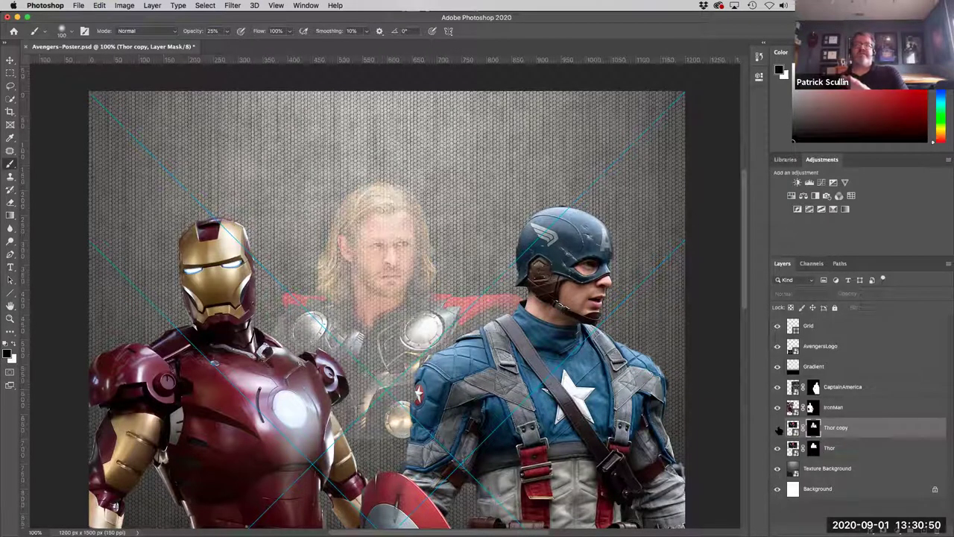
{"action": "left_click", "coordinate": [777, 428]}
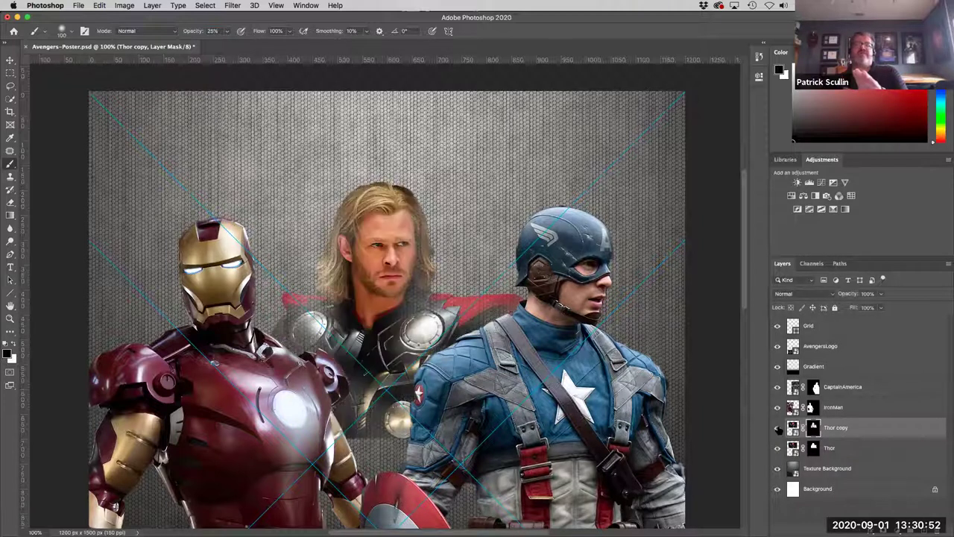
{"action": "left_click", "coordinate": [777, 428]}
{"action": "left_click", "coordinate": [777, 428]}
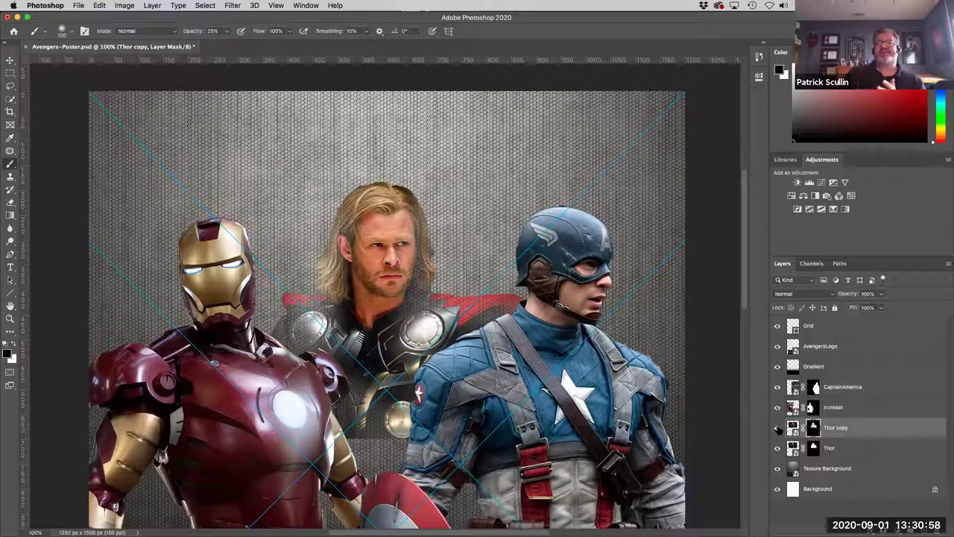
{"action": "left_click", "coordinate": [792, 427]}
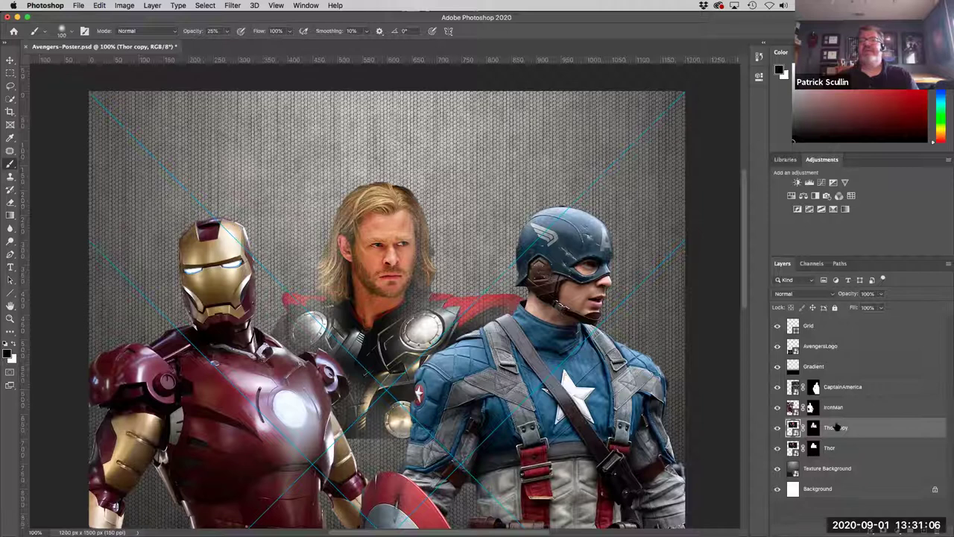
{"action": "left_click", "coordinate": [813, 427]}
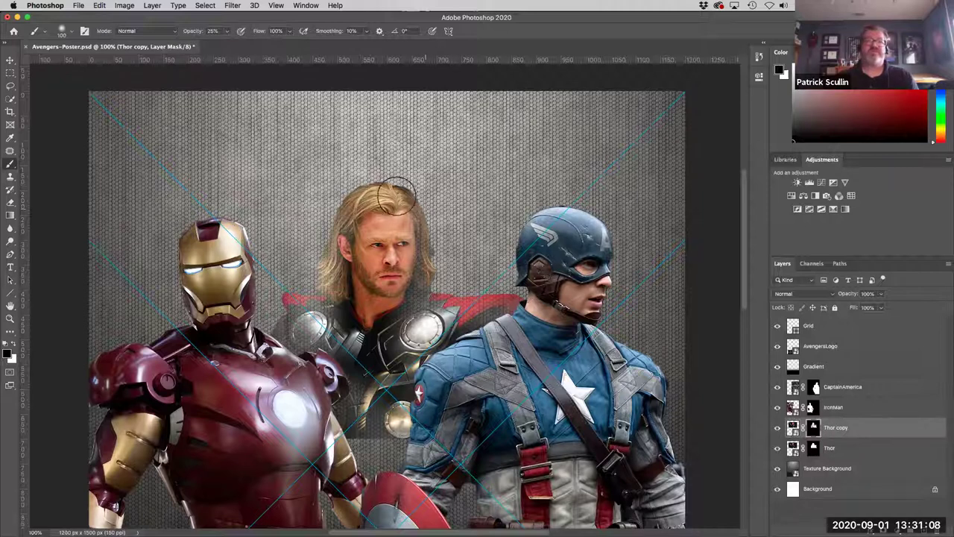
Paint black on the mask to fade Thor's left hair and shoulder, then white to restore his face.
{"action": "left_click_drag", "start_coordinate": [385, 194], "coordinate": [331, 260]}
{"action": "left_click_drag", "start_coordinate": [346, 224], "coordinate": [326, 298]}
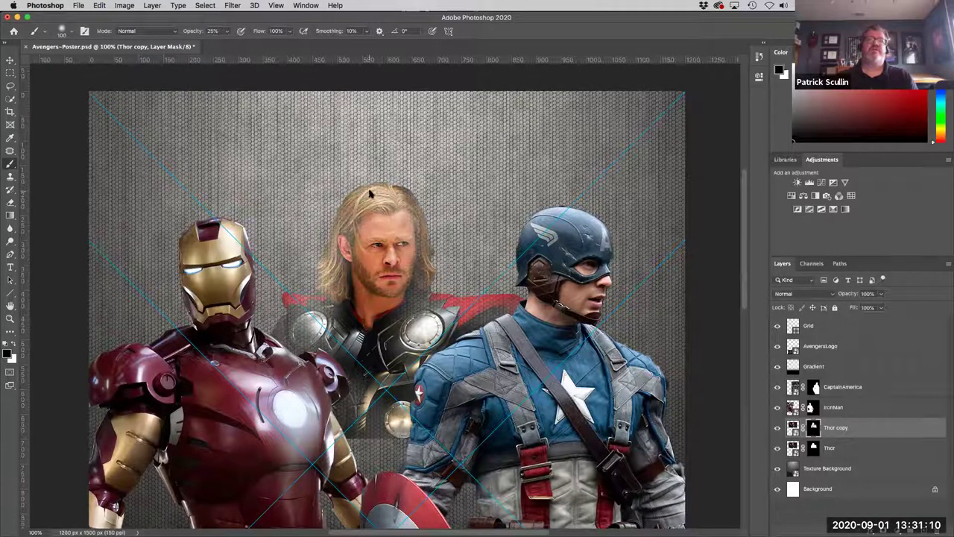
{"action": "mouse_move", "coordinate": [386, 195]}
{"action": "left_mouse_down"}
{"action": "mouse_move", "coordinate": [354, 214]}
{"action": "mouse_move", "coordinate": [343, 313]}
{"action": "mouse_move", "coordinate": [296, 311]}
{"action": "mouse_move", "coordinate": [346, 373]}
{"action": "mouse_move", "coordinate": [307, 304]}
{"action": "mouse_move", "coordinate": [279, 366]}
{"action": "mouse_move", "coordinate": [285, 286]}
{"action": "mouse_move", "coordinate": [269, 382]}
{"action": "mouse_move", "coordinate": [366, 207]}
{"action": "mouse_move", "coordinate": [376, 216]}
{"action": "mouse_move", "coordinate": [366, 272]}
{"action": "mouse_move", "coordinate": [337, 329]}
{"action": "mouse_move", "coordinate": [404, 199]}
{"action": "mouse_move", "coordinate": [386, 300]}
{"action": "mouse_move", "coordinate": [362, 327]}
{"action": "mouse_move", "coordinate": [373, 238]}
{"action": "mouse_move", "coordinate": [386, 425]}
{"action": "left_mouse_up"}
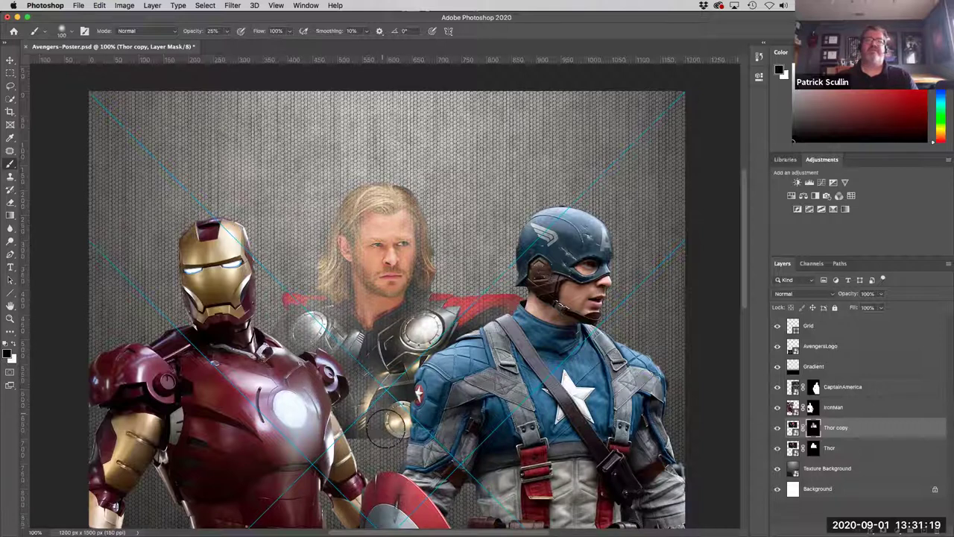
{"action": "left_click", "coordinate": [778, 428]}
{"action": "left_click", "coordinate": [778, 428]}
{"action": "left_click", "coordinate": [777, 428]}
{"action": "left_click", "coordinate": [778, 428]}
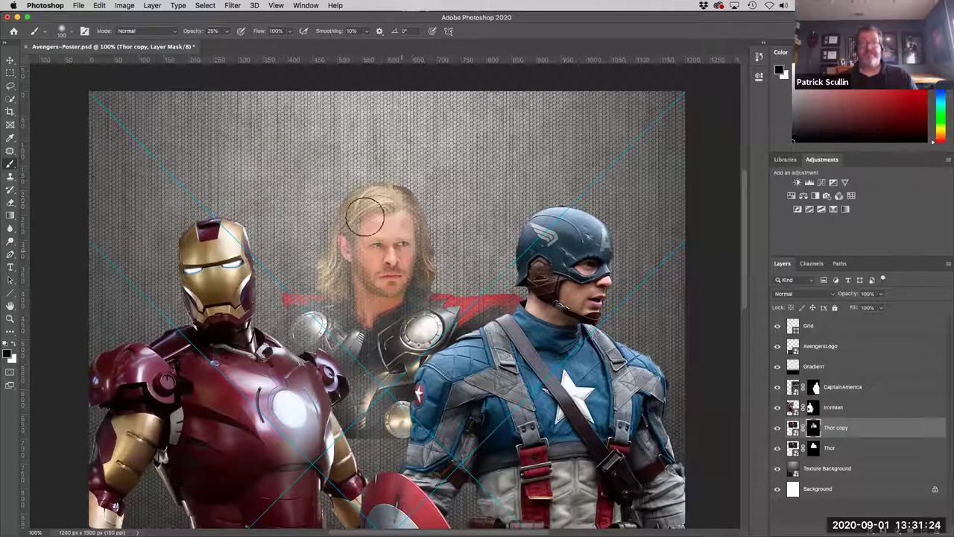
{"action": "key", "text": "x"}
{"action": "mouse_move", "coordinate": [385, 293]}
{"action": "left_mouse_down"}
{"action": "mouse_move", "coordinate": [397, 229]}
{"action": "mouse_move", "coordinate": [383, 314]}
{"action": "mouse_move", "coordinate": [458, 317]}
{"action": "mouse_move", "coordinate": [397, 425]}
{"action": "left_mouse_up"}
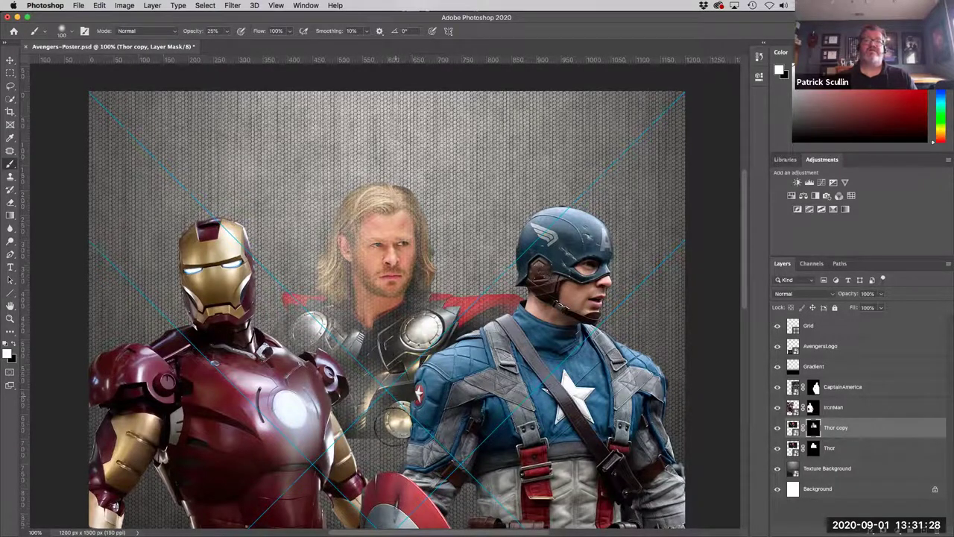
{"action": "left_click", "coordinate": [893, 450]}
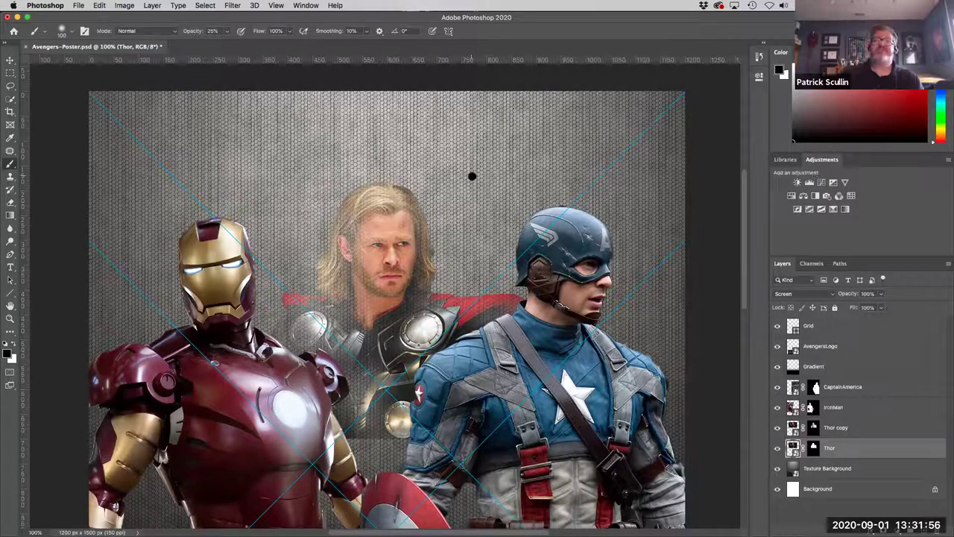
{"action": "left_click", "coordinate": [309, 5]}
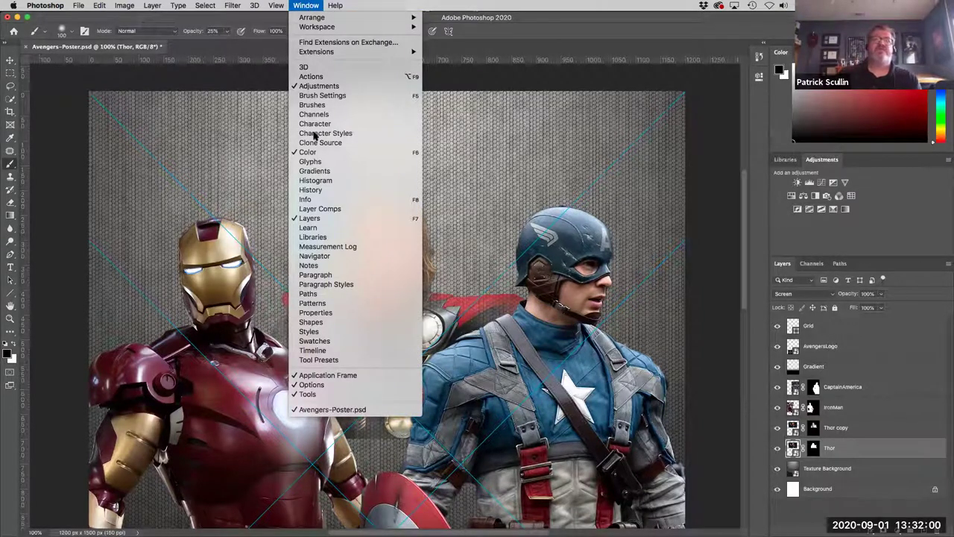
{"action": "left_click", "coordinate": [858, 243]}
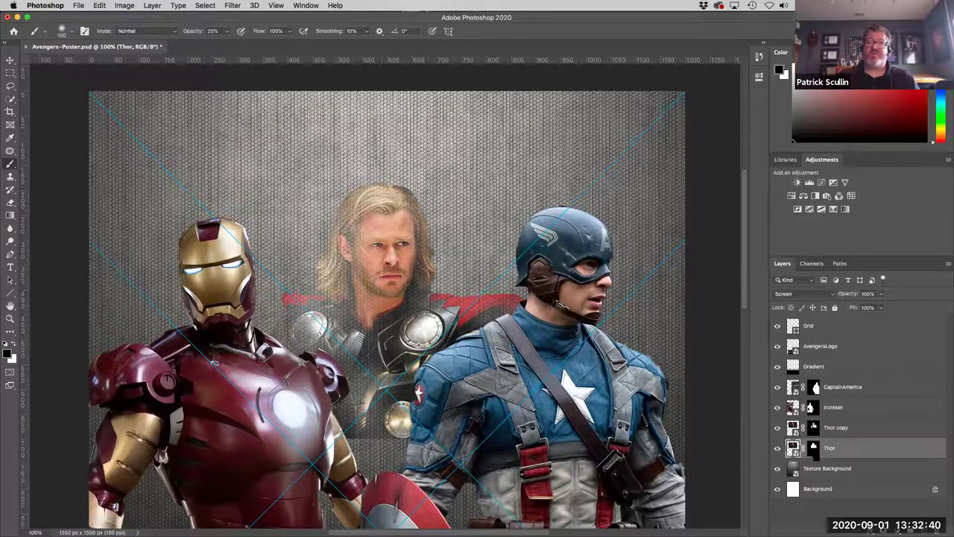
Load Thor's mask as a selection and add a colorized Hue/Saturation layer: Hue 175, Saturation 16, Lightness +16.
{"action": "left_click", "coordinate": [814, 447], "text": "super"}
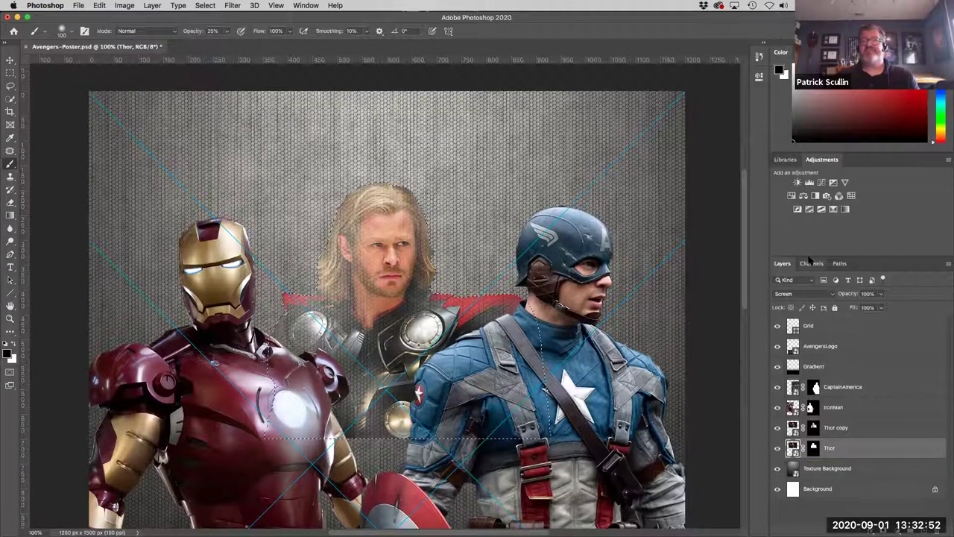
{"action": "left_click", "coordinate": [791, 196]}
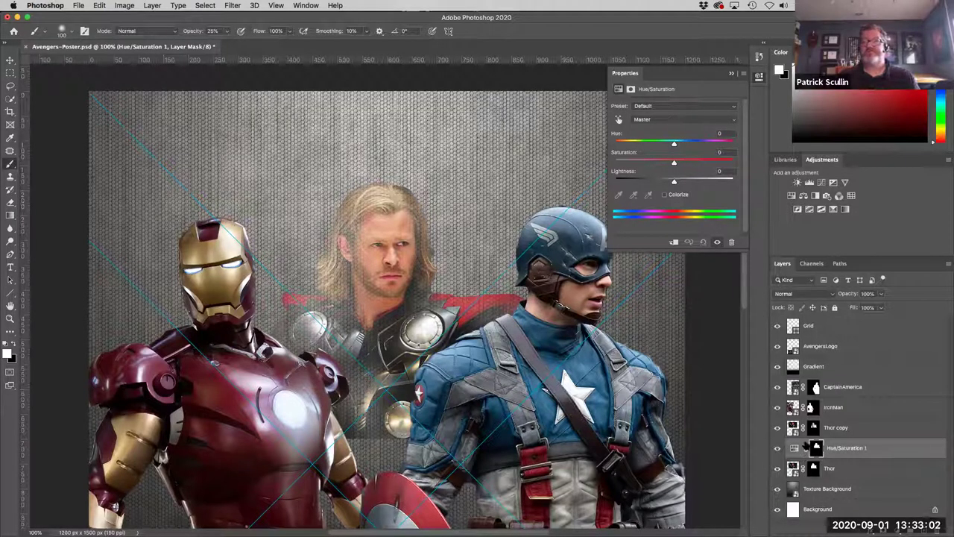
{"action": "left_click", "coordinate": [675, 144]}
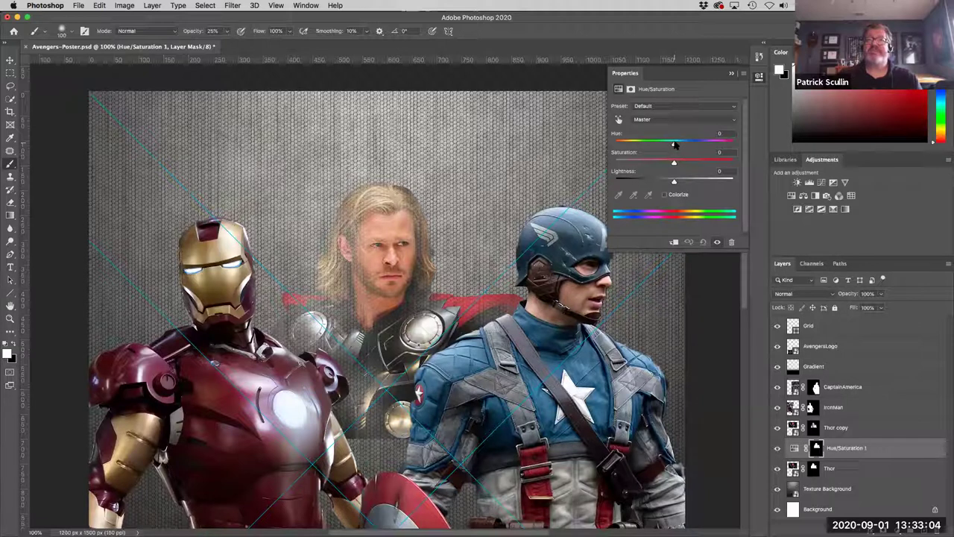
{"action": "mouse_move", "coordinate": [695, 146]}
{"action": "left_mouse_down"}
{"action": "mouse_move", "coordinate": [705, 146]}
{"action": "mouse_move", "coordinate": [647, 146]}
{"action": "mouse_move", "coordinate": [713, 146]}
{"action": "mouse_move", "coordinate": [674, 145]}
{"action": "mouse_move", "coordinate": [701, 147]}
{"action": "mouse_move", "coordinate": [683, 146]}
{"action": "left_mouse_up"}
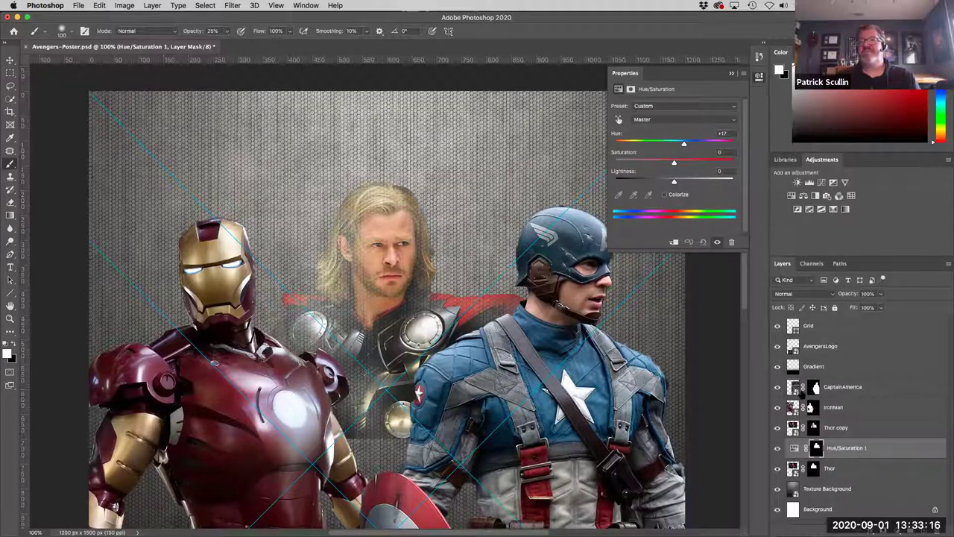
{"action": "left_click", "coordinate": [664, 194]}
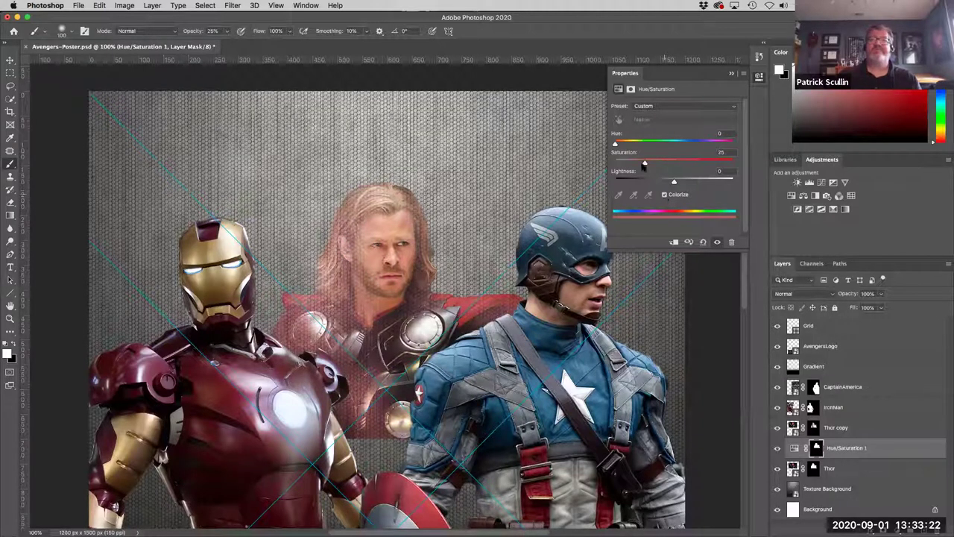
{"action": "left_click_drag", "start_coordinate": [616, 144], "coordinate": [684, 183]}
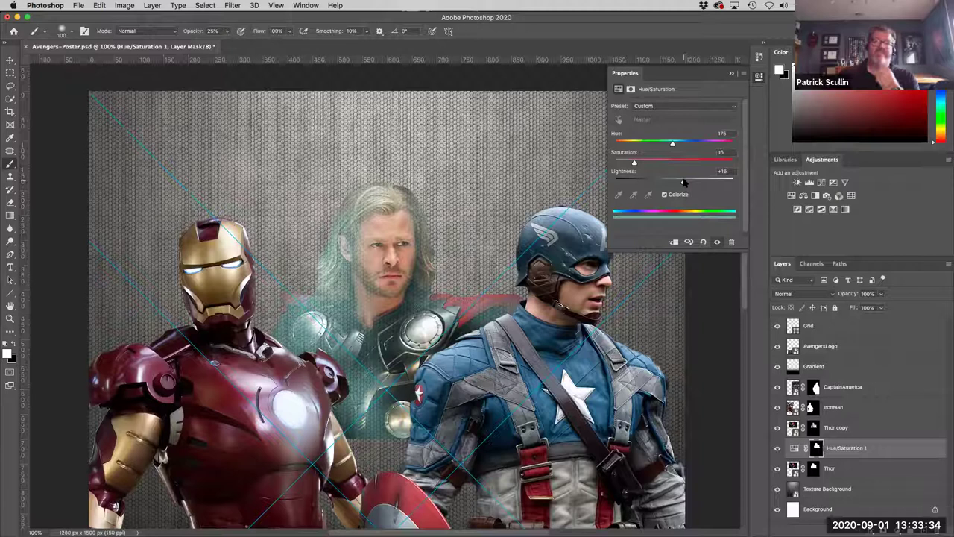
Close Hue/Saturation and toggle Thor copy and the teal tint off and on to compare.
{"action": "left_click", "coordinate": [779, 317]}
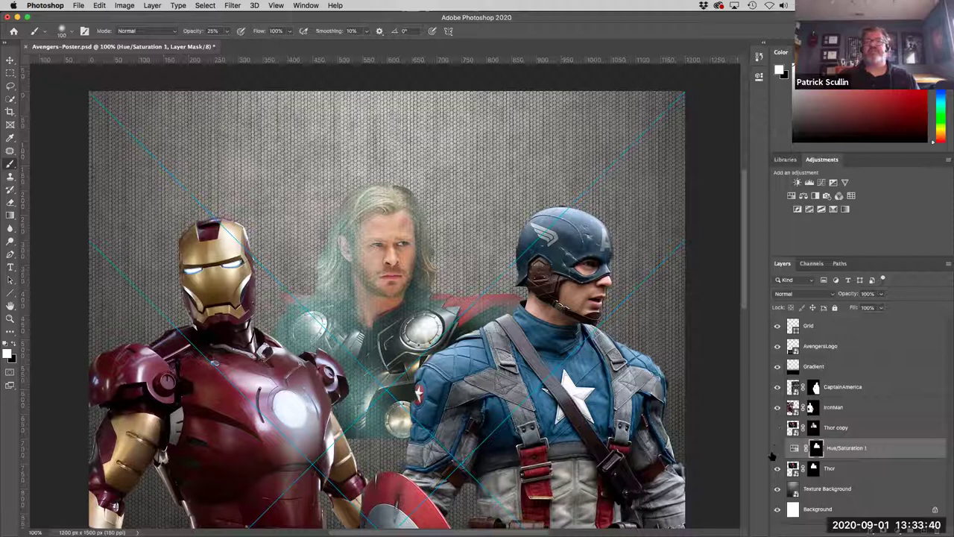
{"action": "left_click_drag", "start_coordinate": [778, 429], "coordinate": [768, 453]}
{"action": "left_click", "coordinate": [850, 470]}
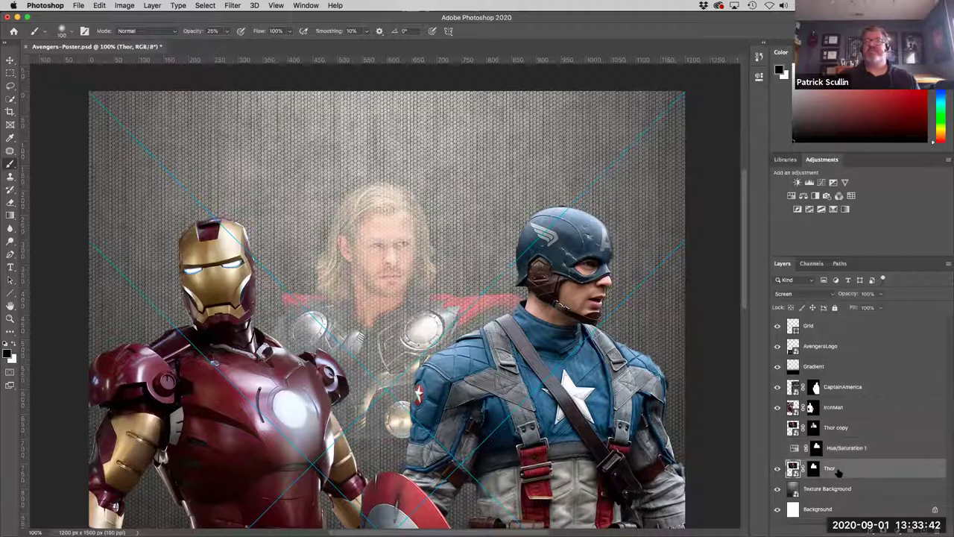
{"action": "left_click", "coordinate": [778, 448]}
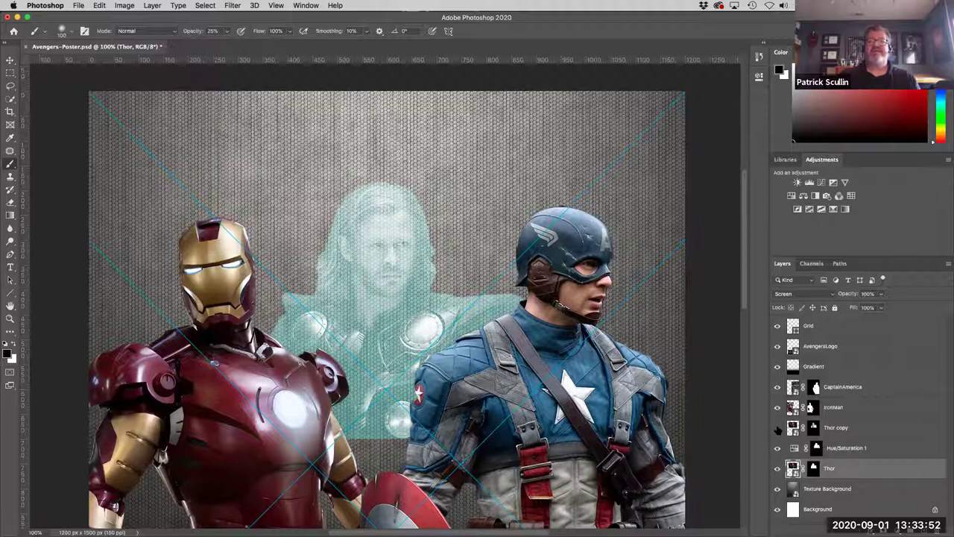
{"action": "left_click", "coordinate": [778, 428]}
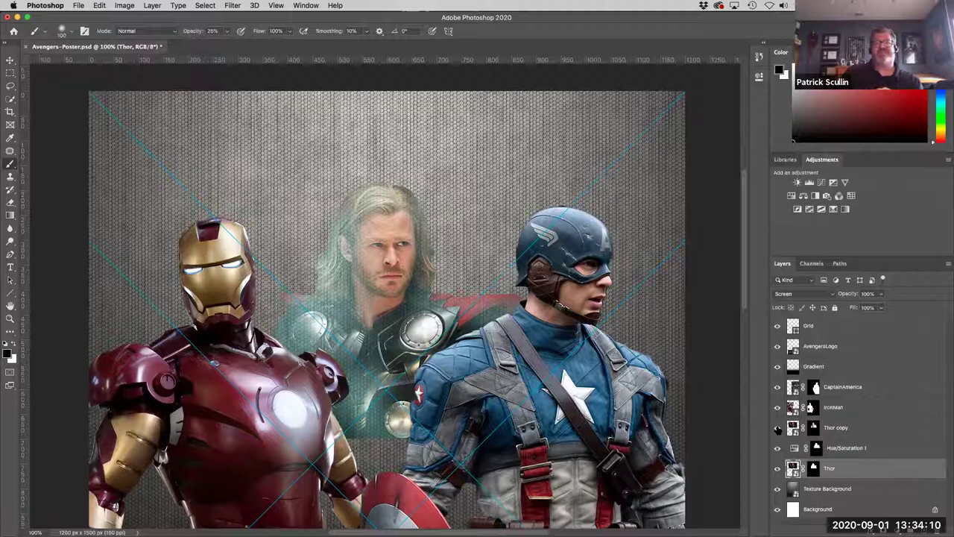
Fit the whole Avengers poster on screen with Cmd+0.
{"action": "key", "text": "super+0"}
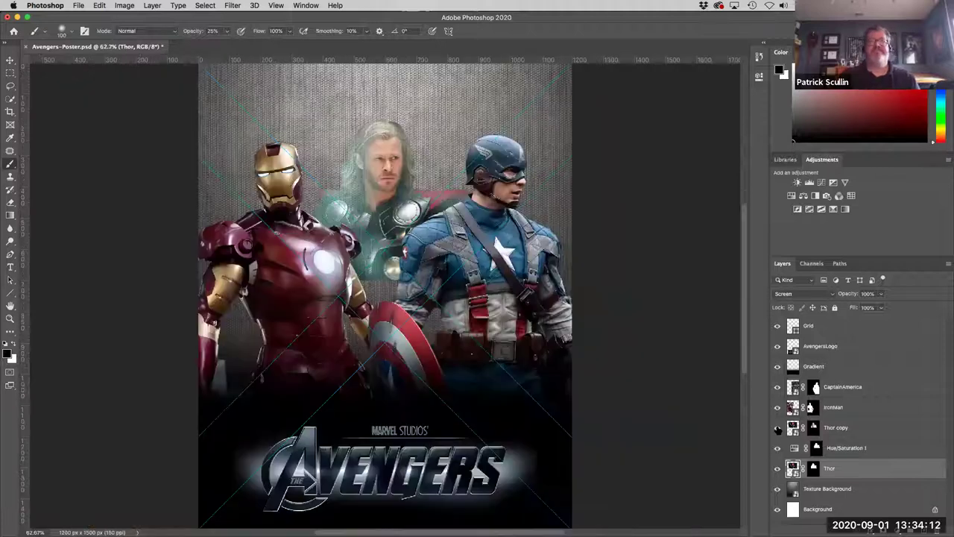